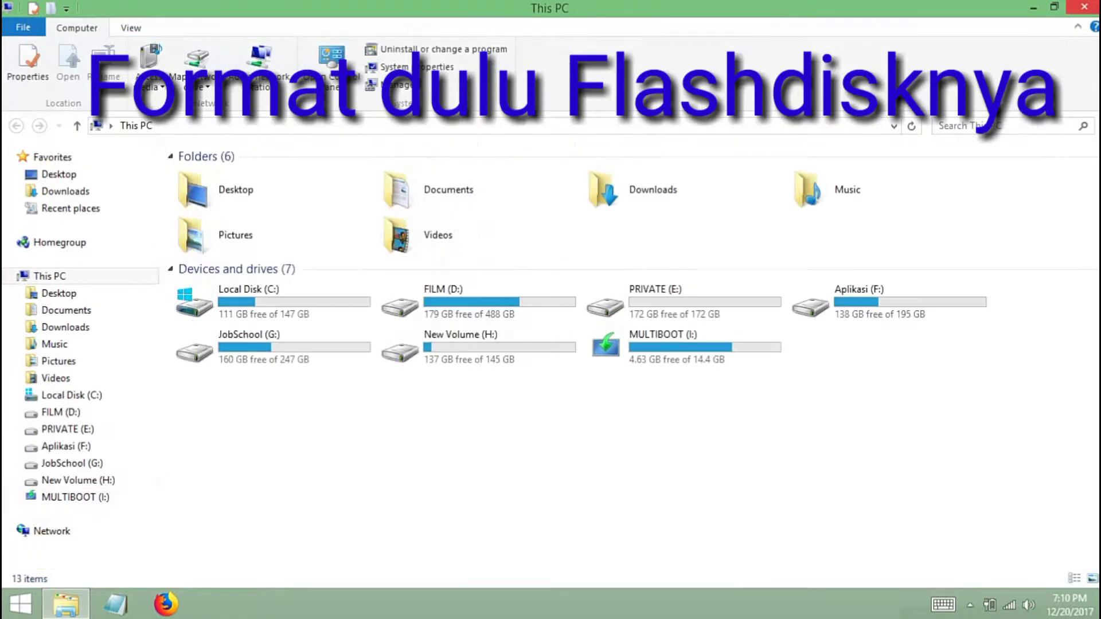
Step: Check the file system and used and free space in the MULTIBOOT (I:) drive's properties
click(682, 347)
right_click(682, 347)
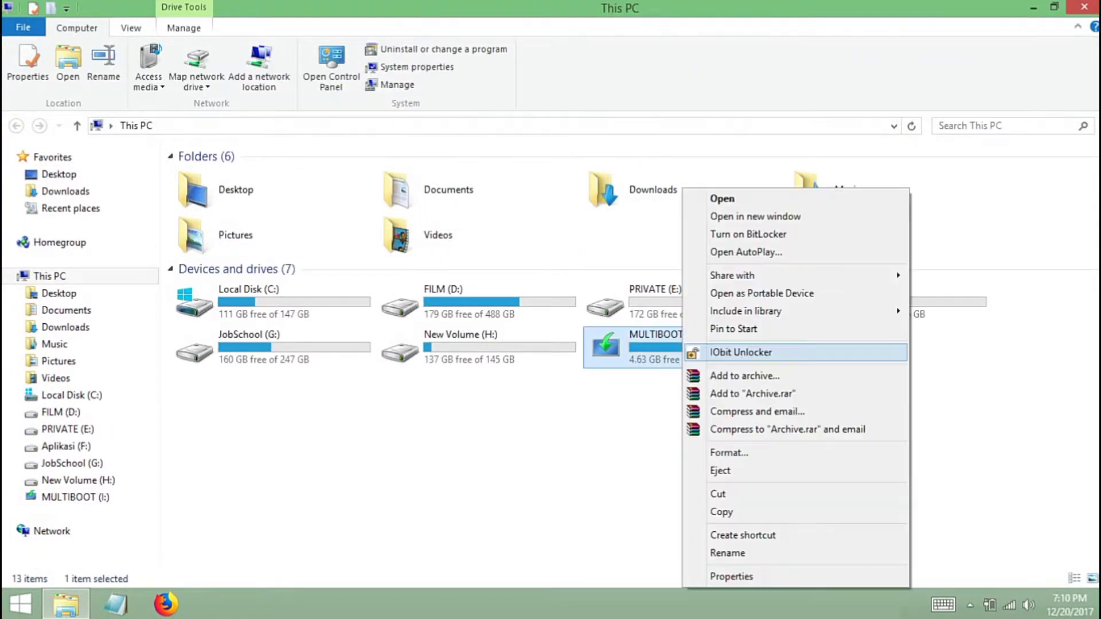
click(732, 577)
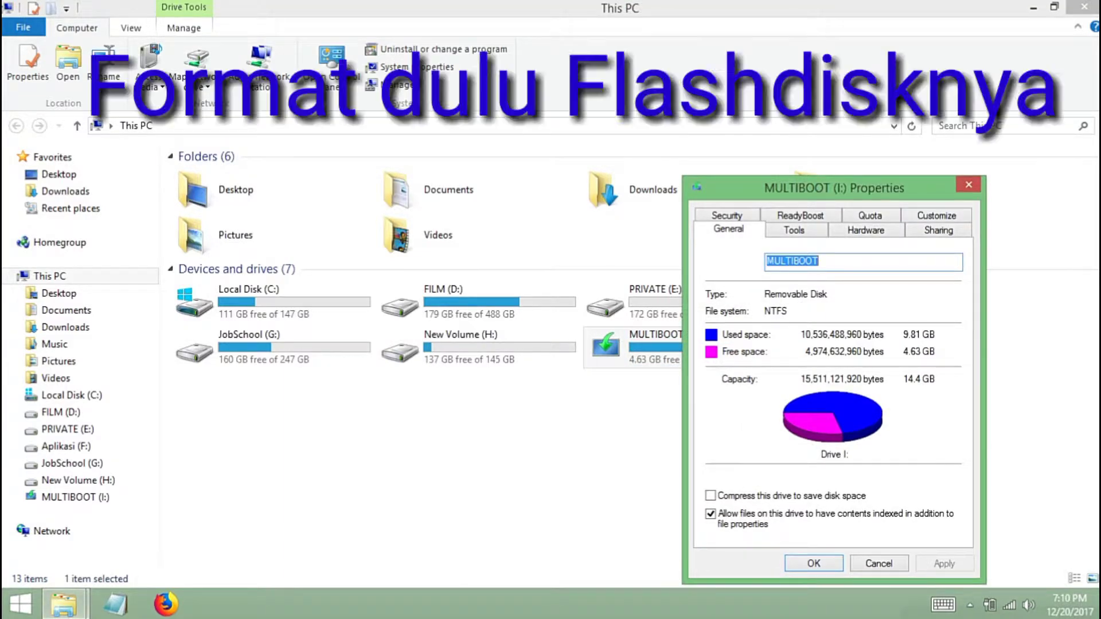
key(Escape)
Step: Quick-format the MULTIBOOT (I:) flash drive as NTFS with 4096-byte allocation units, and check the drive's contents
right_click(688, 347)
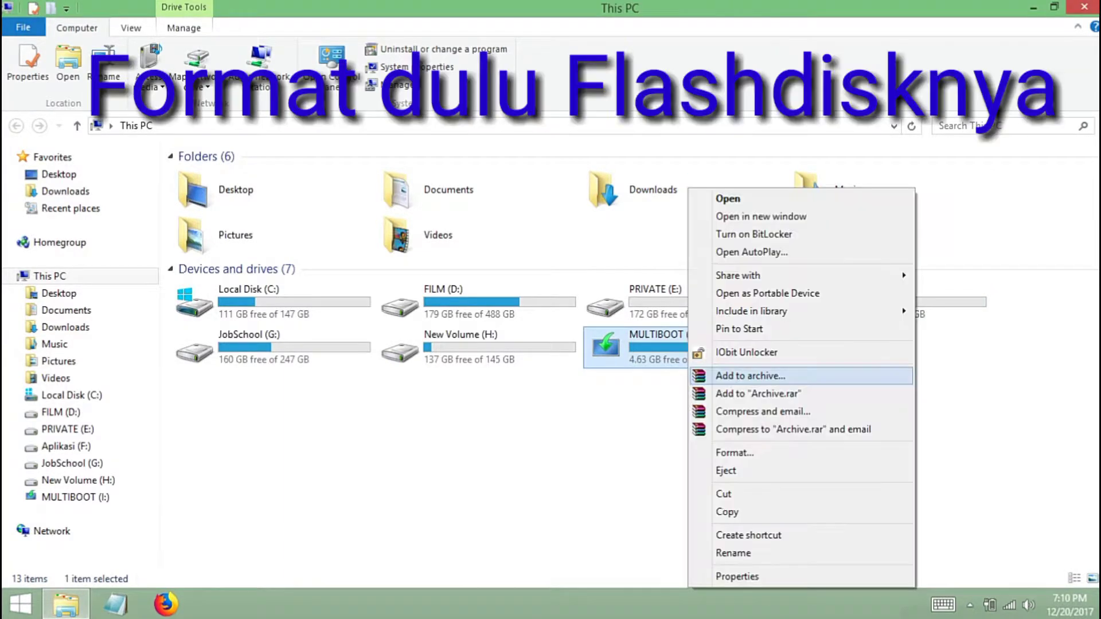
click(735, 453)
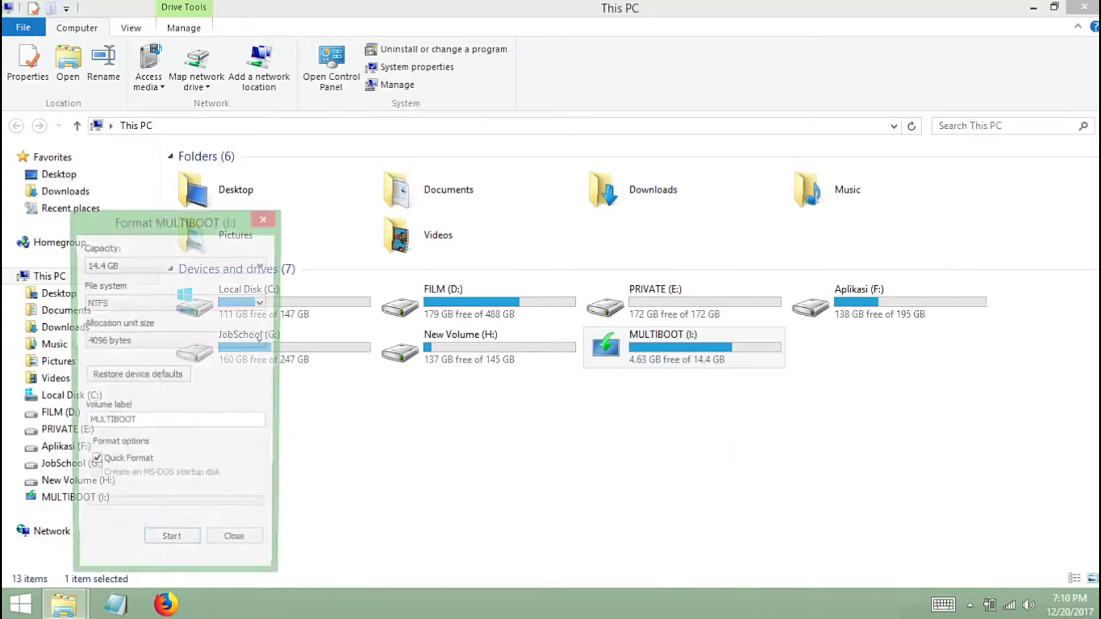
click(171, 546)
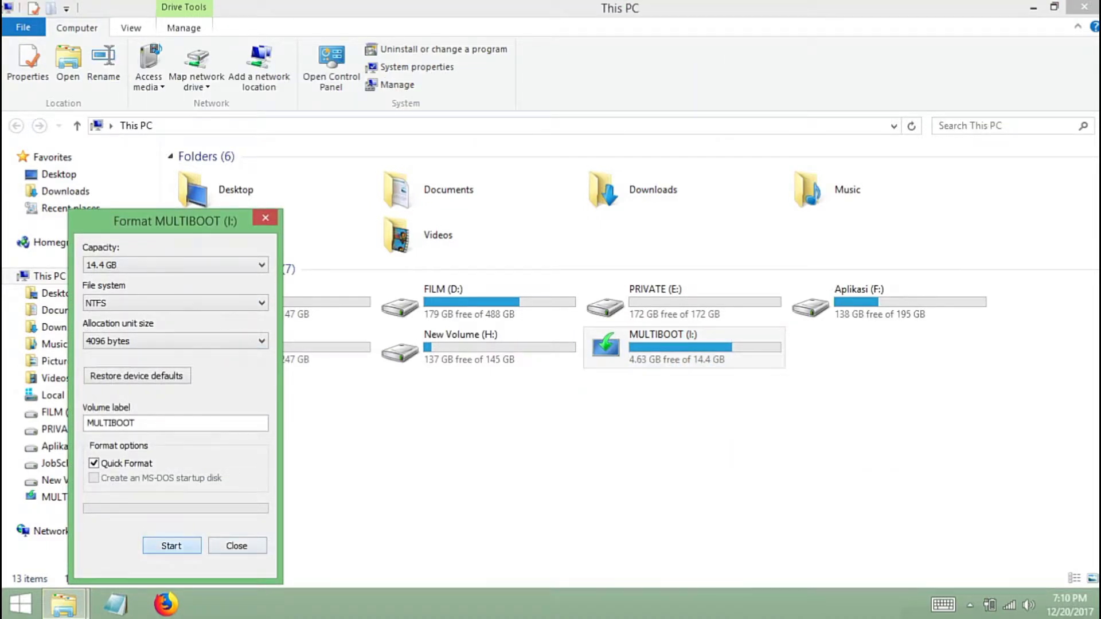
key(Return)
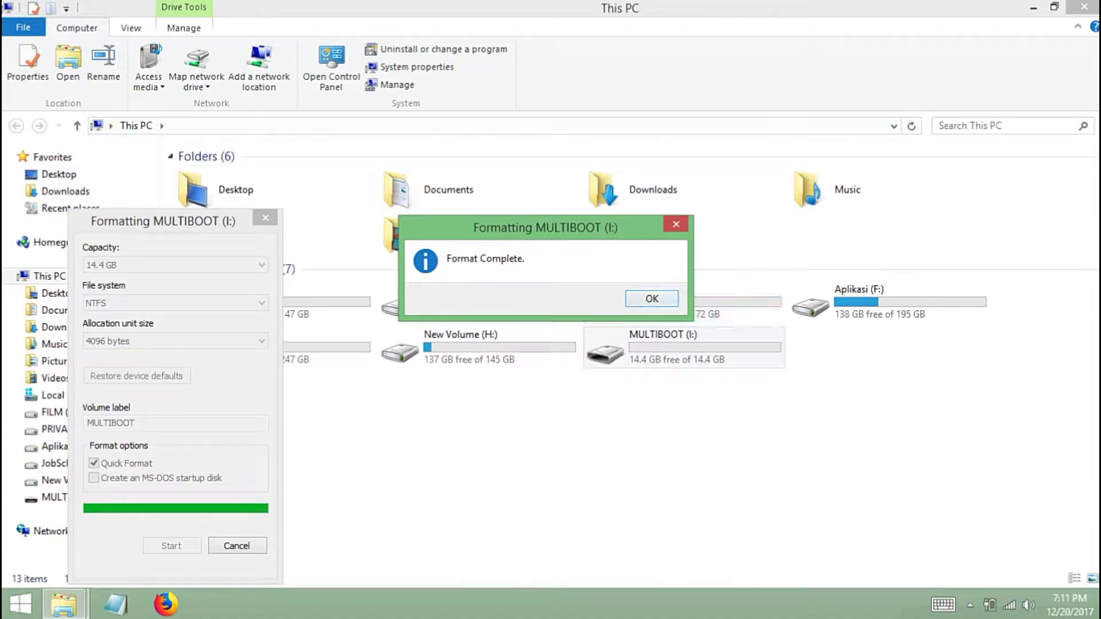
key(Return)
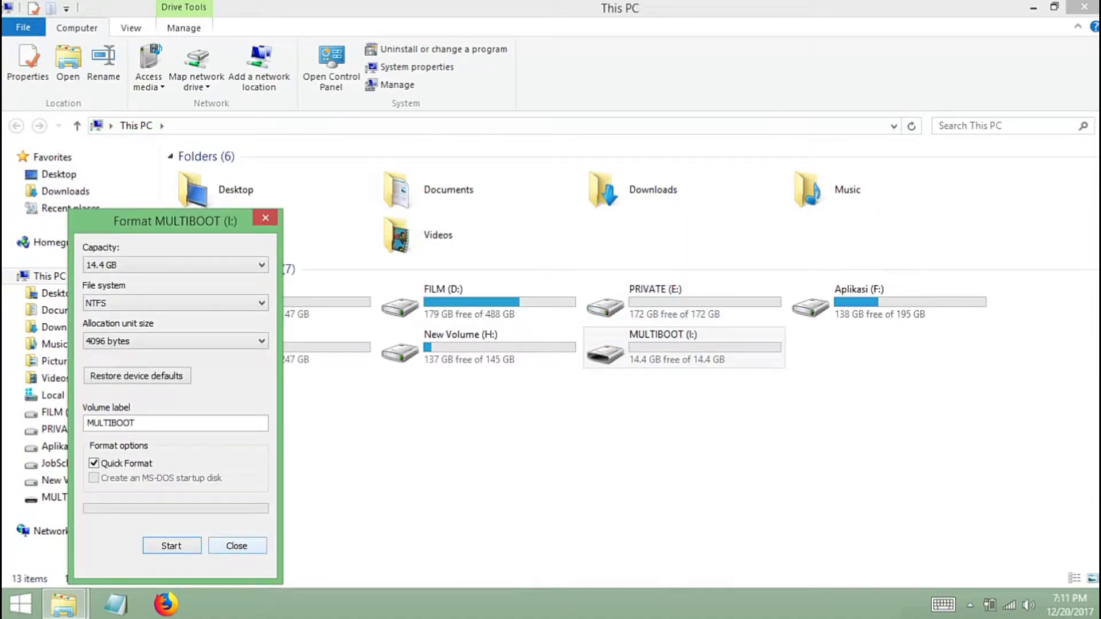
key(Return)
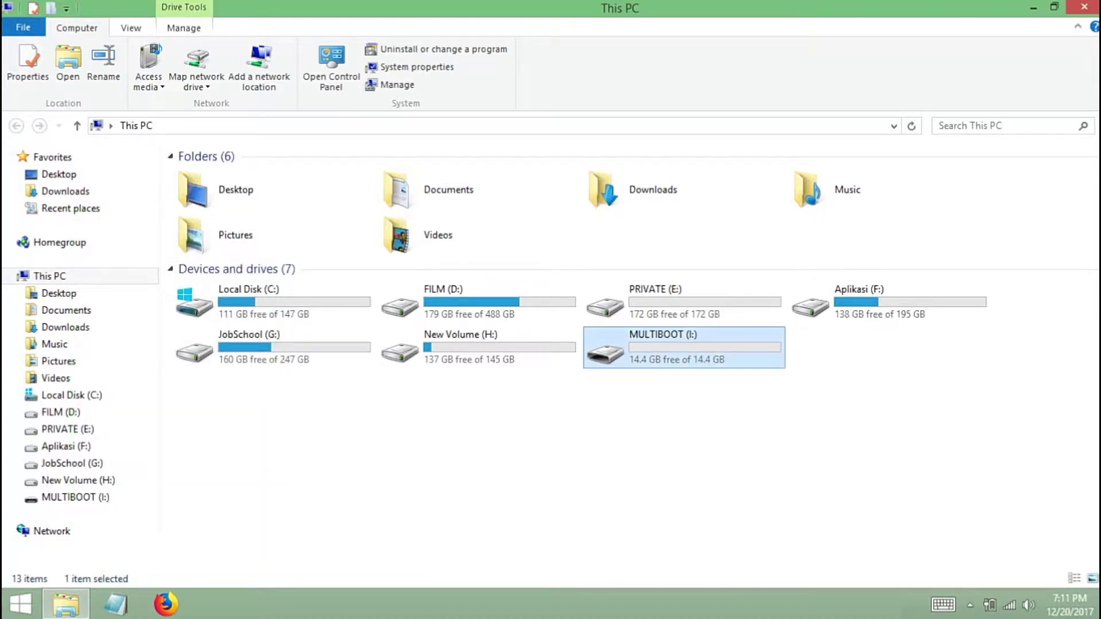
double_click(740, 337)
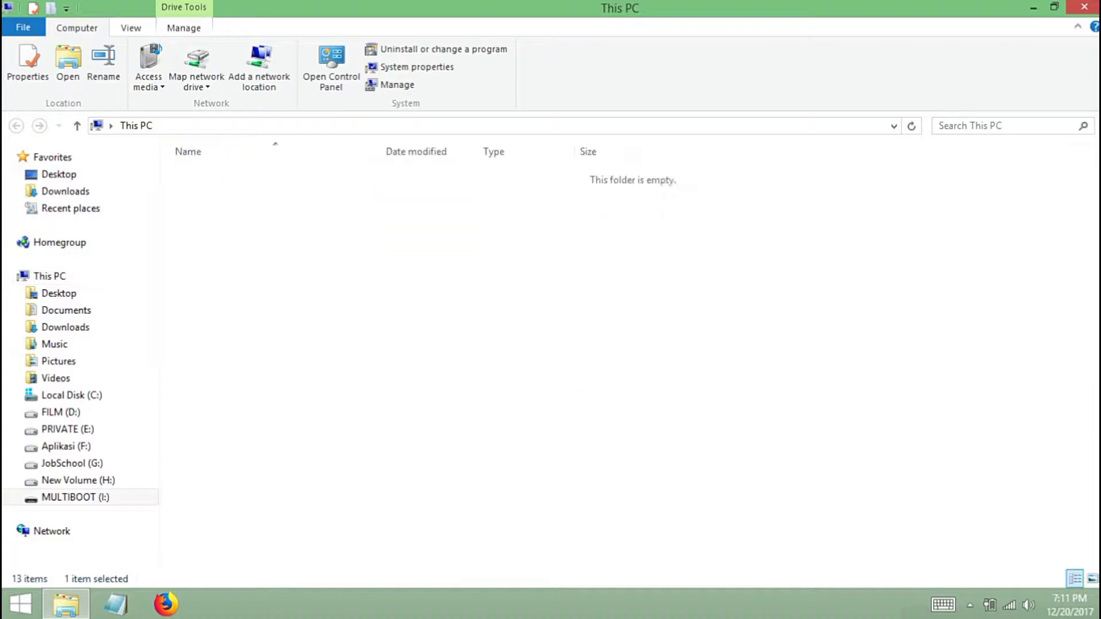
click(16, 126)
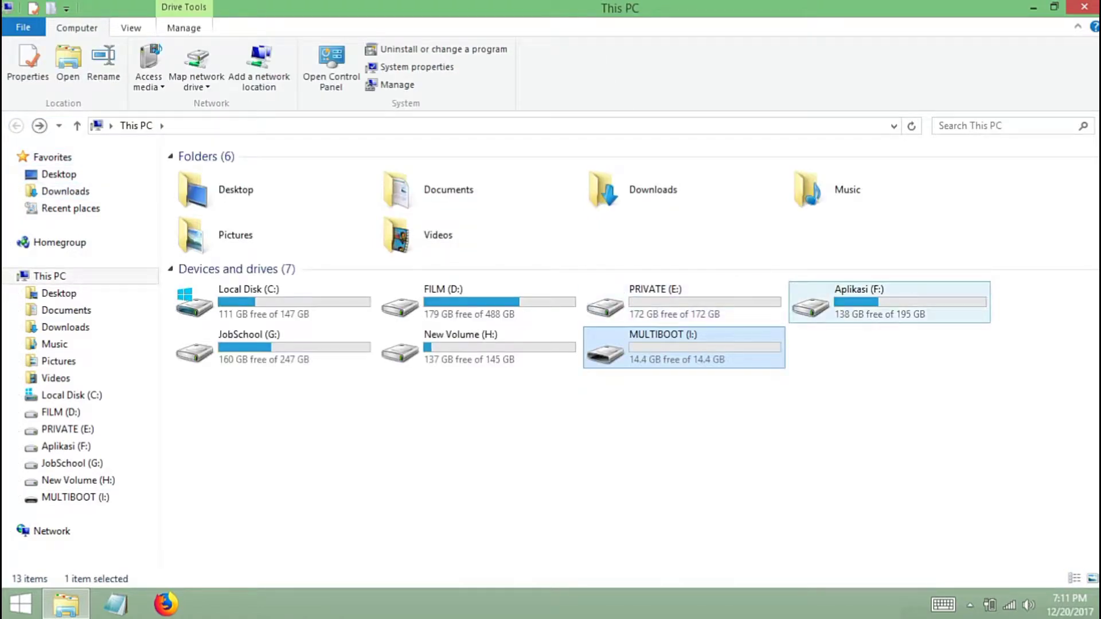
Step: Launch the YUMI-2.0.1.9 application from the Yumi folder on Aplikasi (F:) and accept its license agreement
double_click(883, 303)
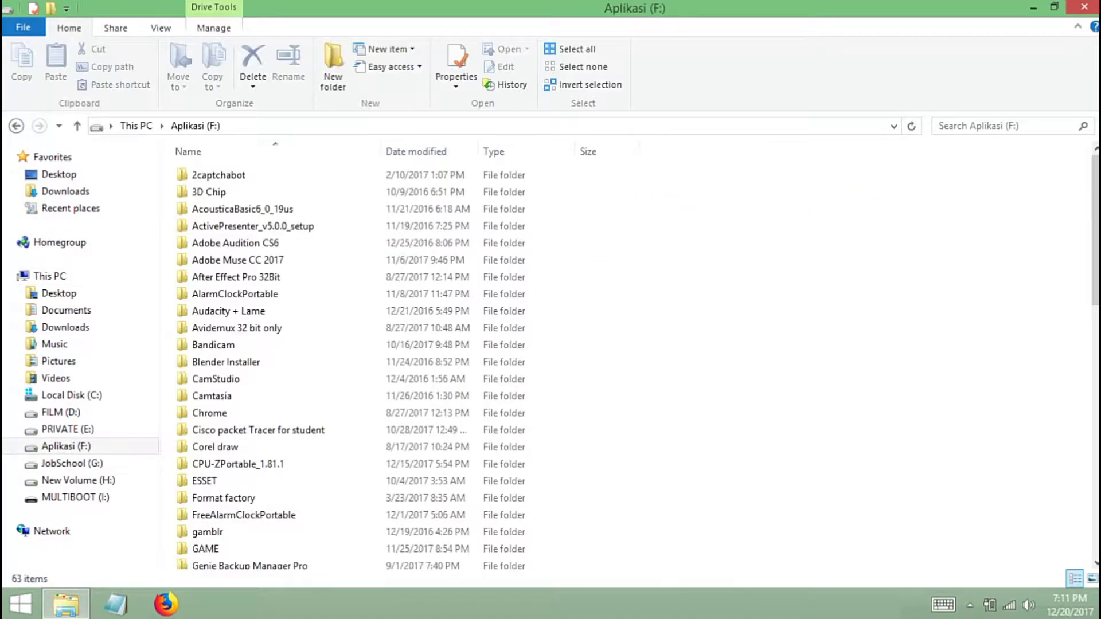
drag(1095, 220, 1095, 479)
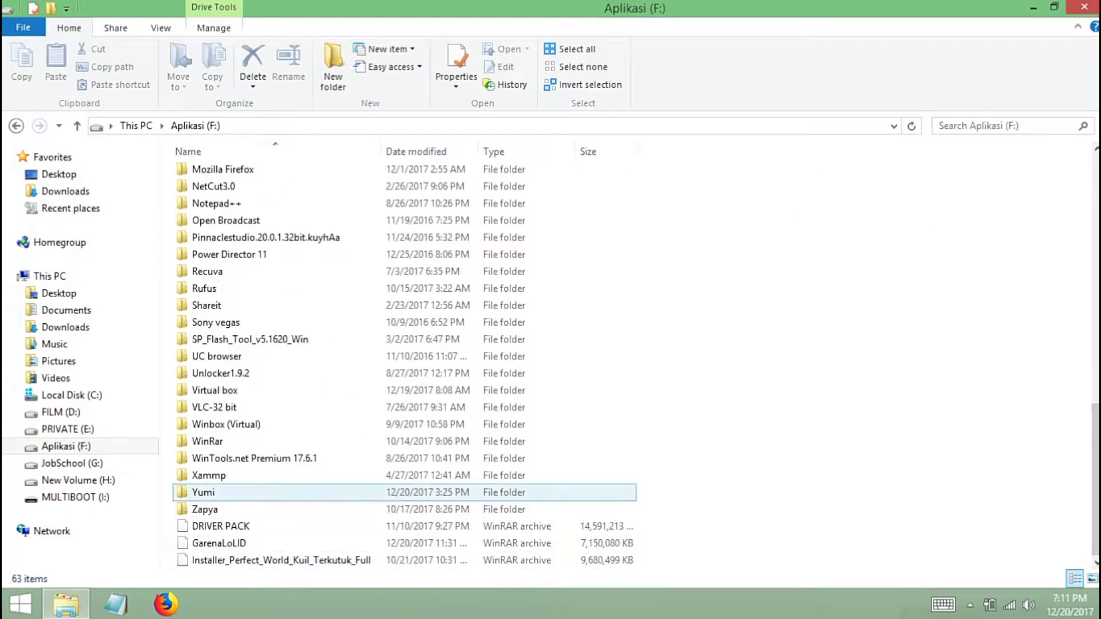
double_click(264, 493)
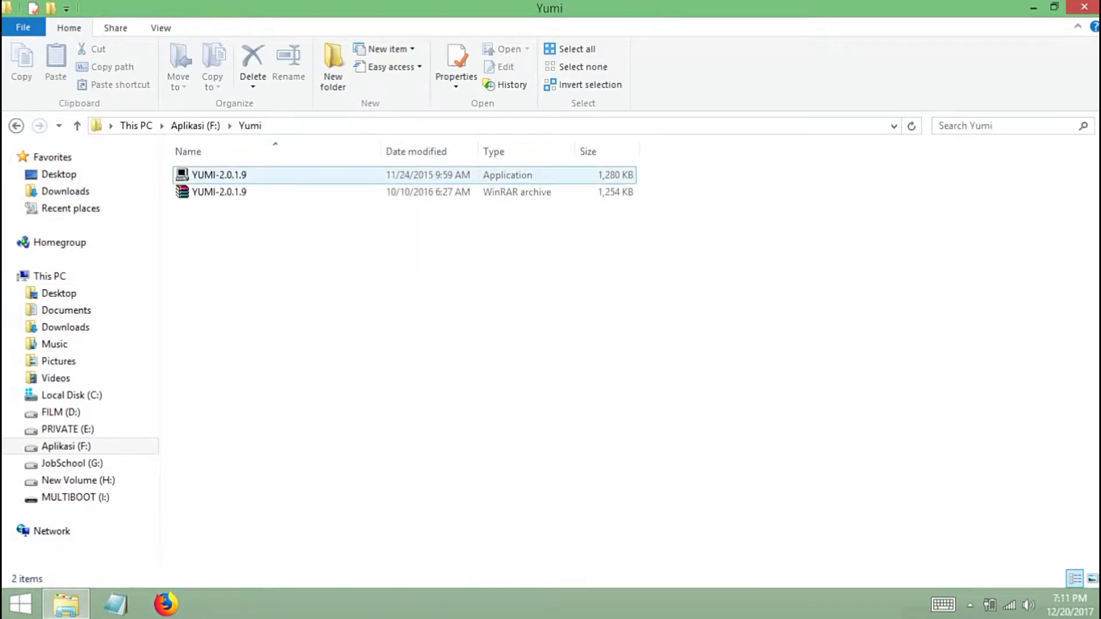
click(241, 175)
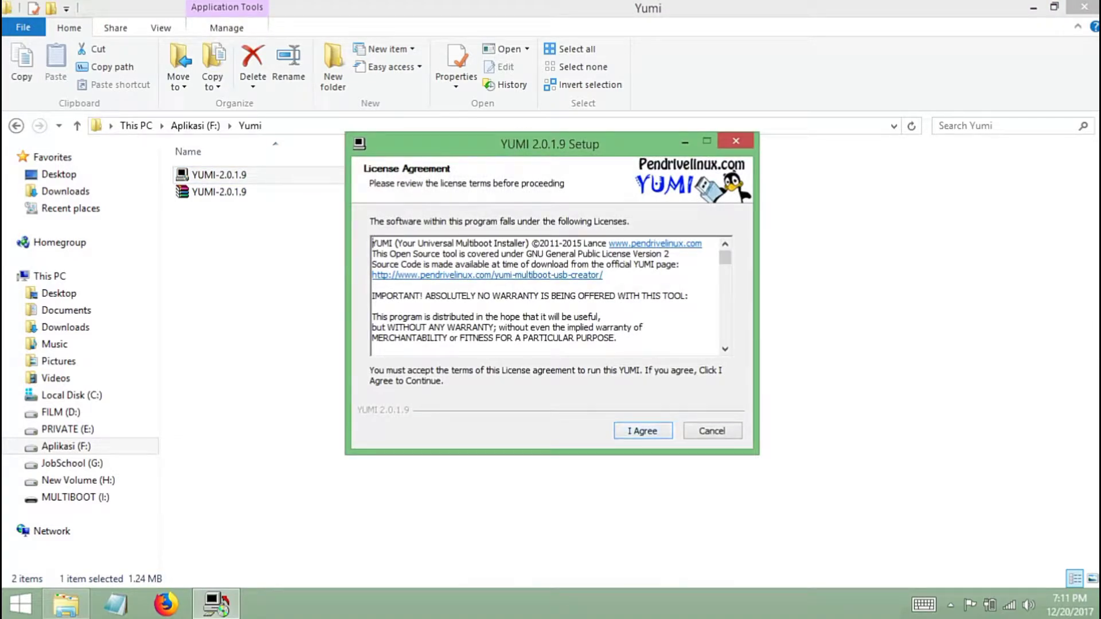
key(Return)
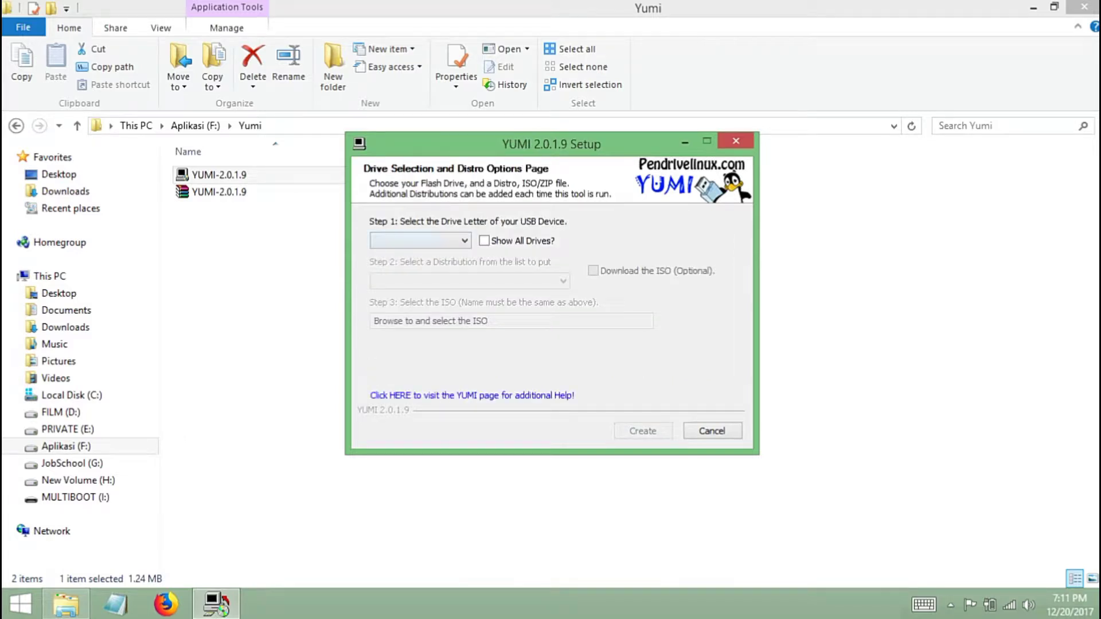
Step: Choose I:\ MULTIBOOT 14GB as the USB device for YUMI
click(436, 241)
click(431, 255)
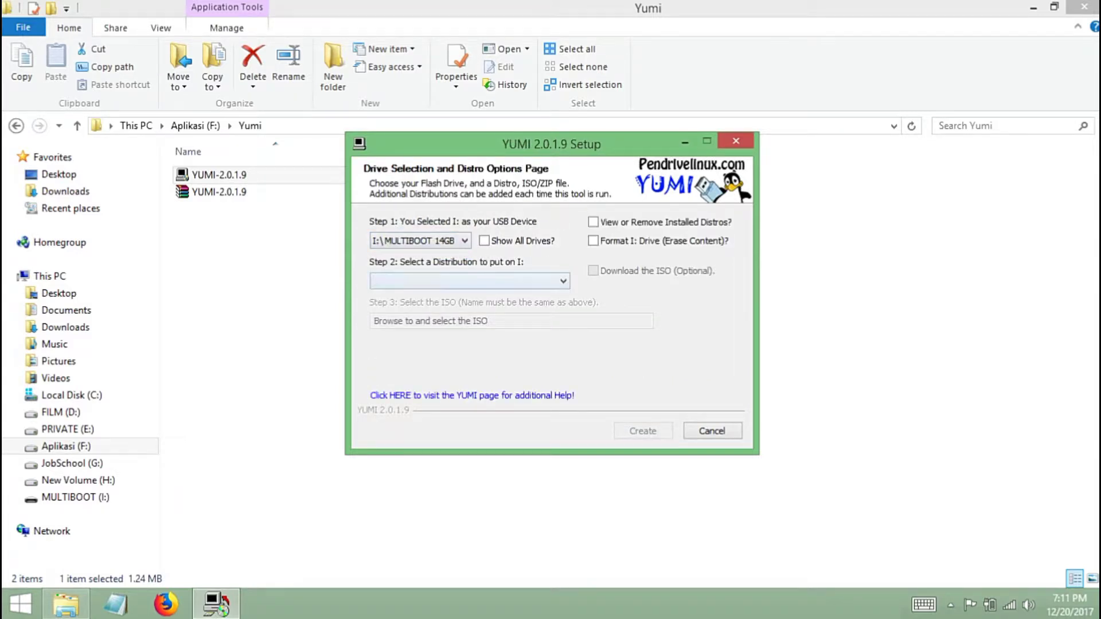
click(470, 281)
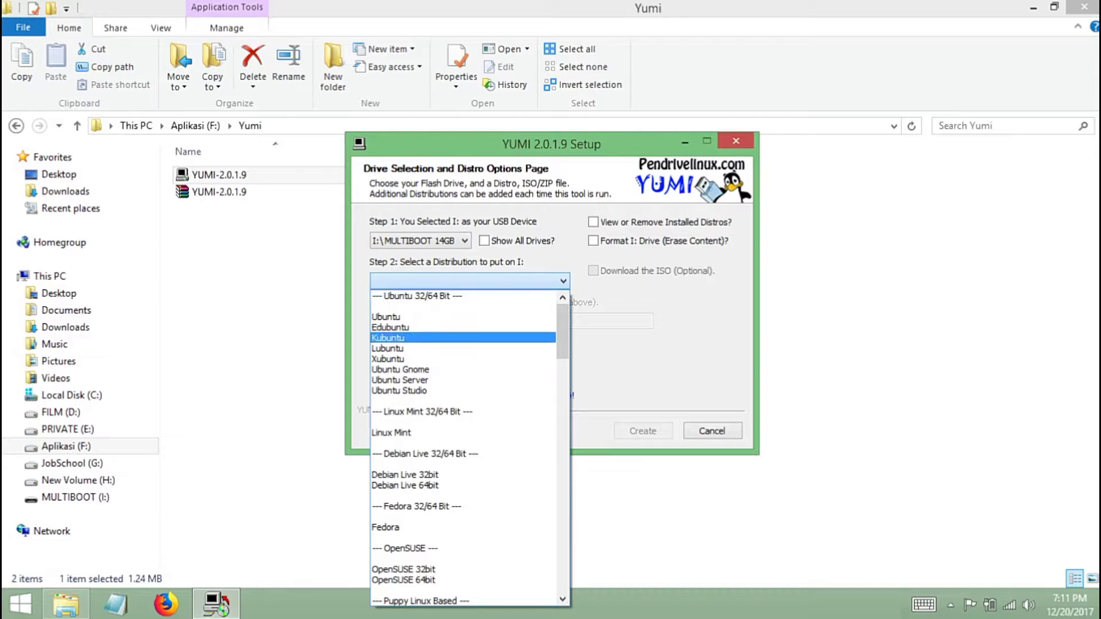
click(471, 281)
click(439, 240)
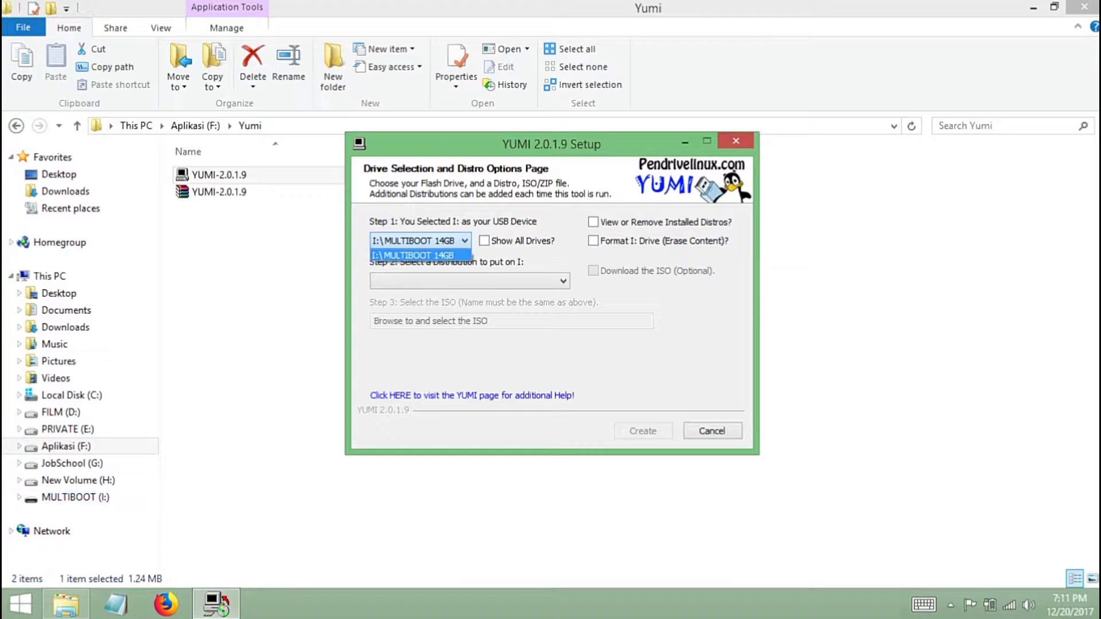
click(421, 256)
Step: Choose Windows Vista/7/8 Installer as the distribution to put on drive I:
click(470, 281)
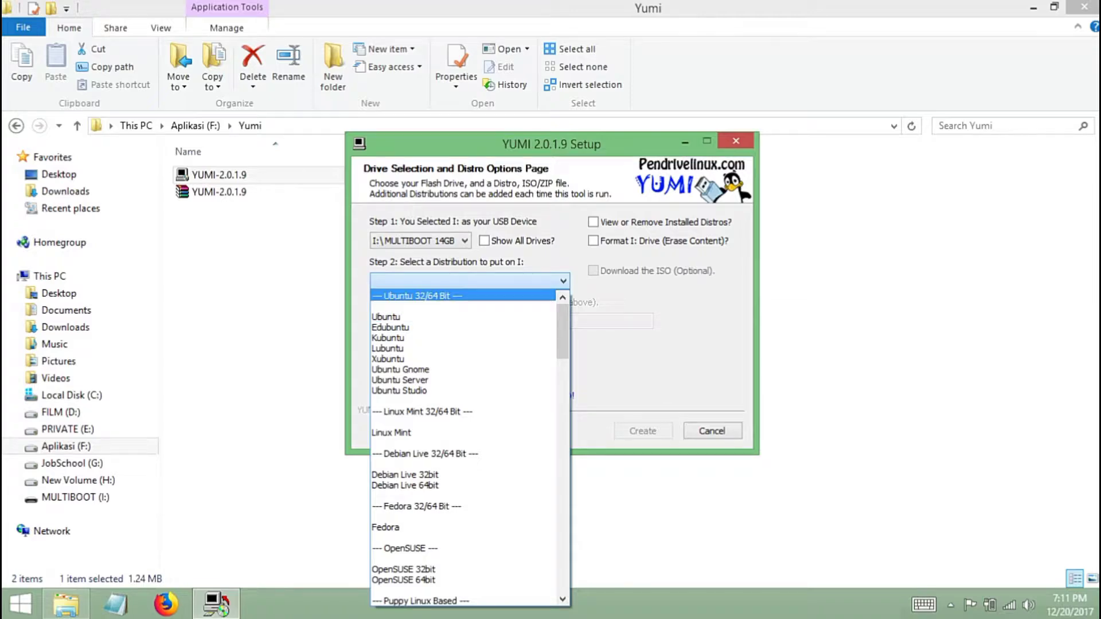
scroll(463, 447, down, 8)
drag(563, 377, 563, 564)
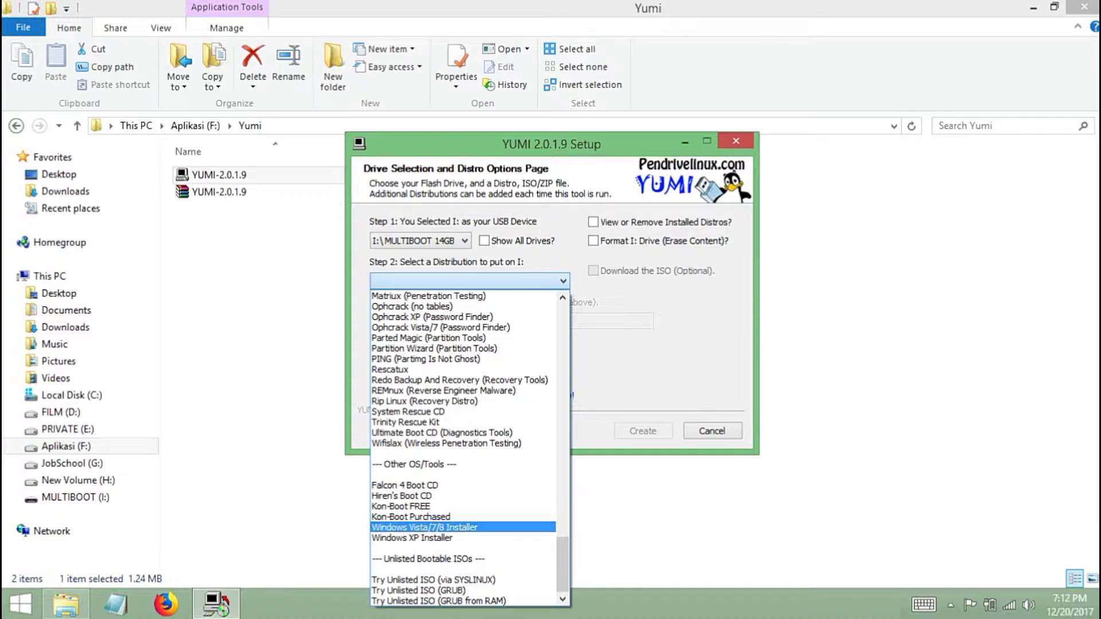
click(424, 527)
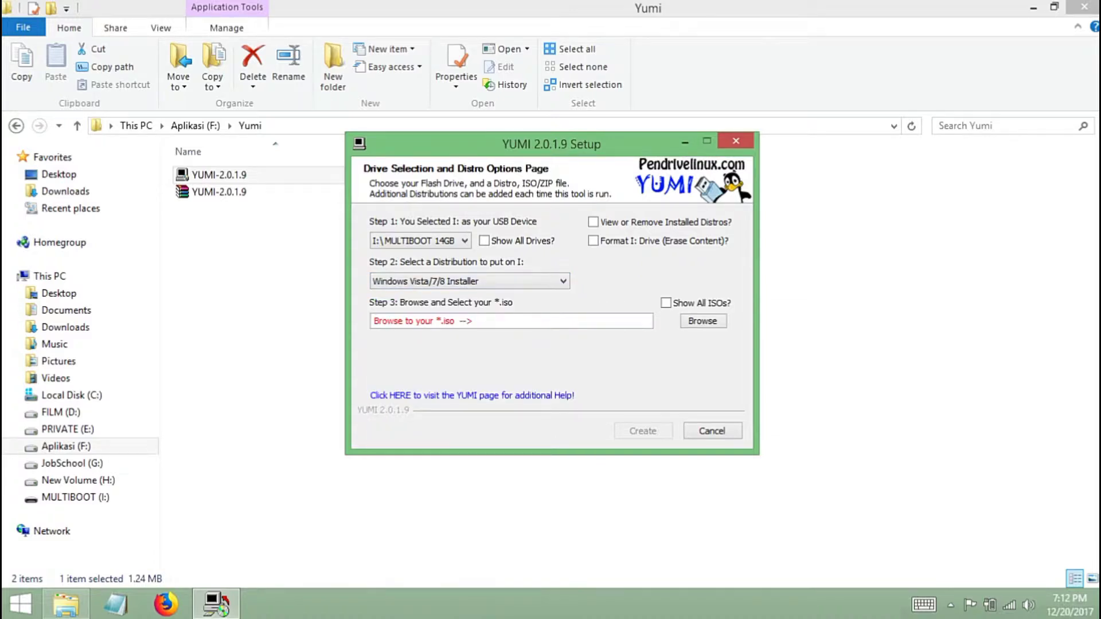
Step: Load the _Getintopc.com_Windows_7_AIO_SP1_March_2017 ISO from the My ISO folder as the installer's source
click(704, 322)
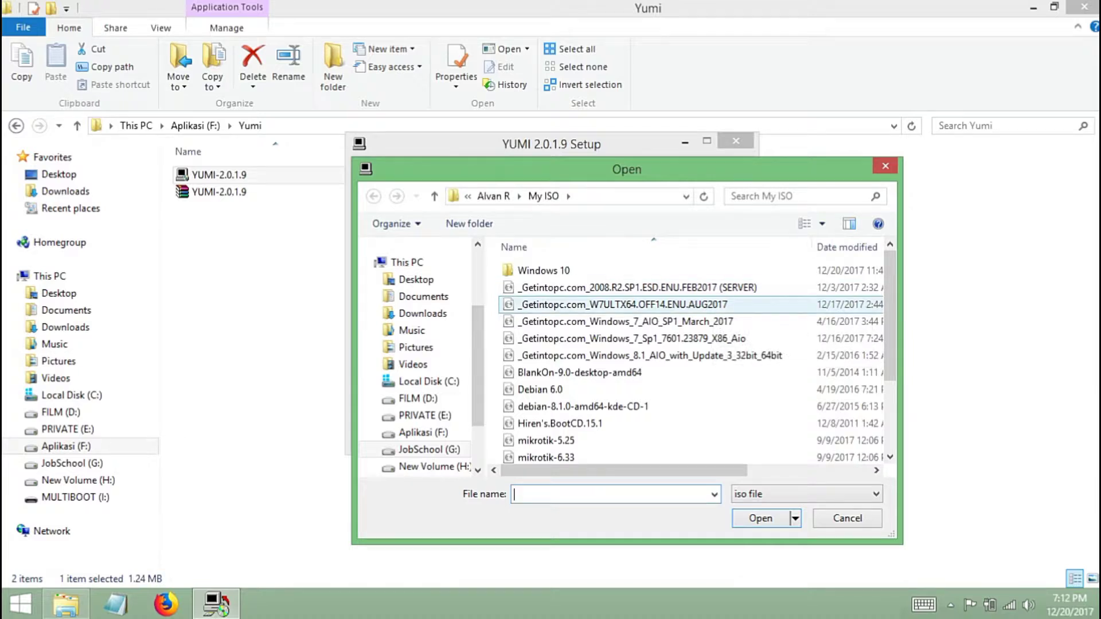
click(648, 322)
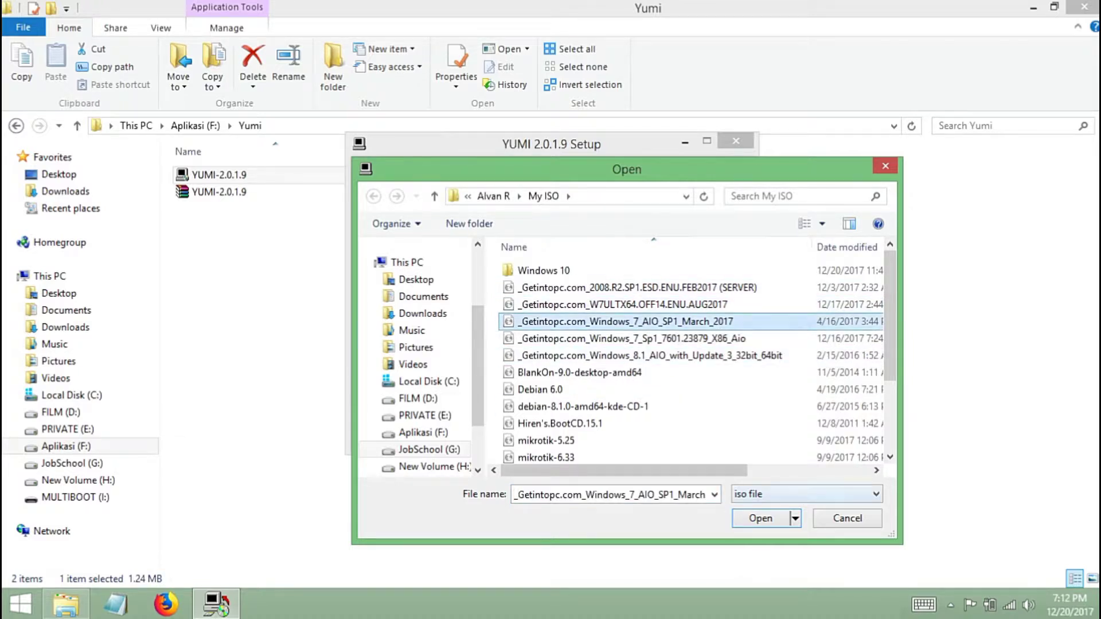
click(648, 339)
click(648, 322)
click(648, 356)
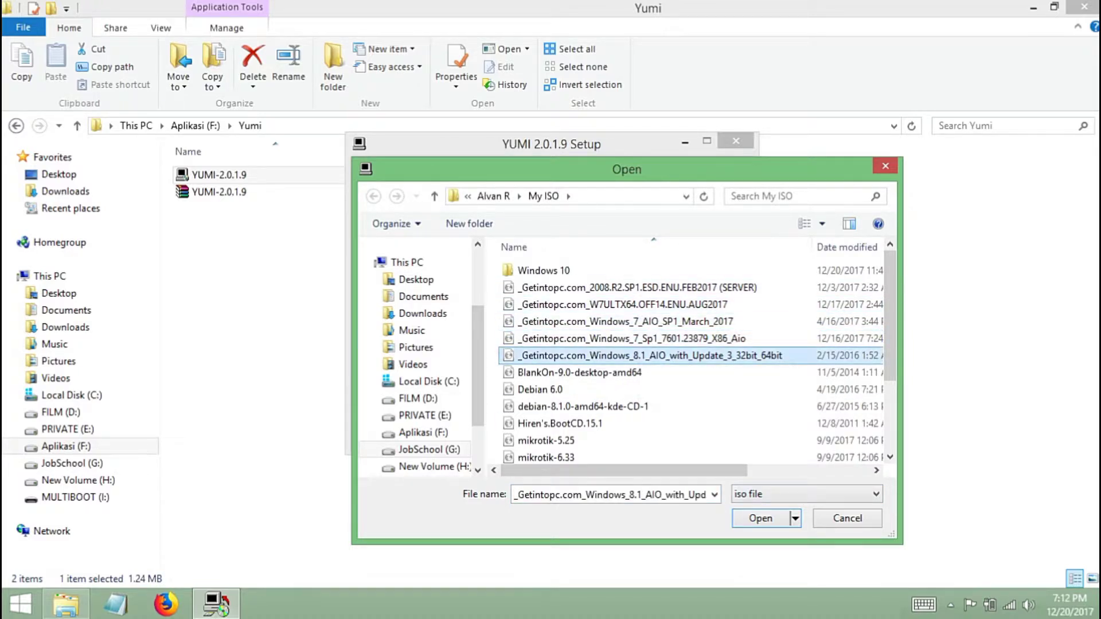
click(648, 339)
click(649, 321)
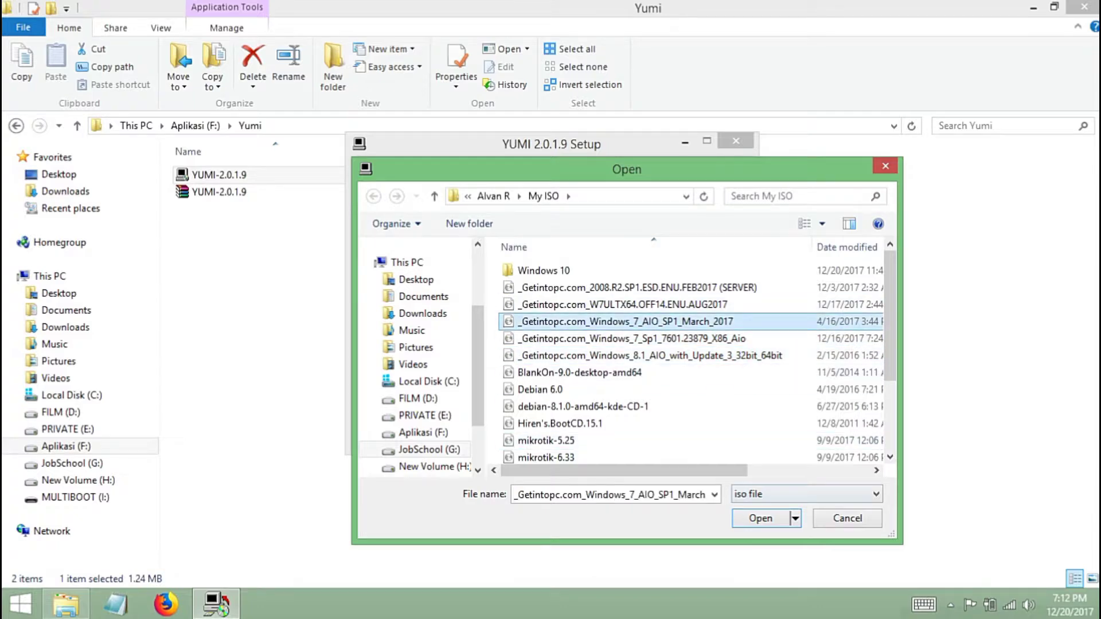
key(Return)
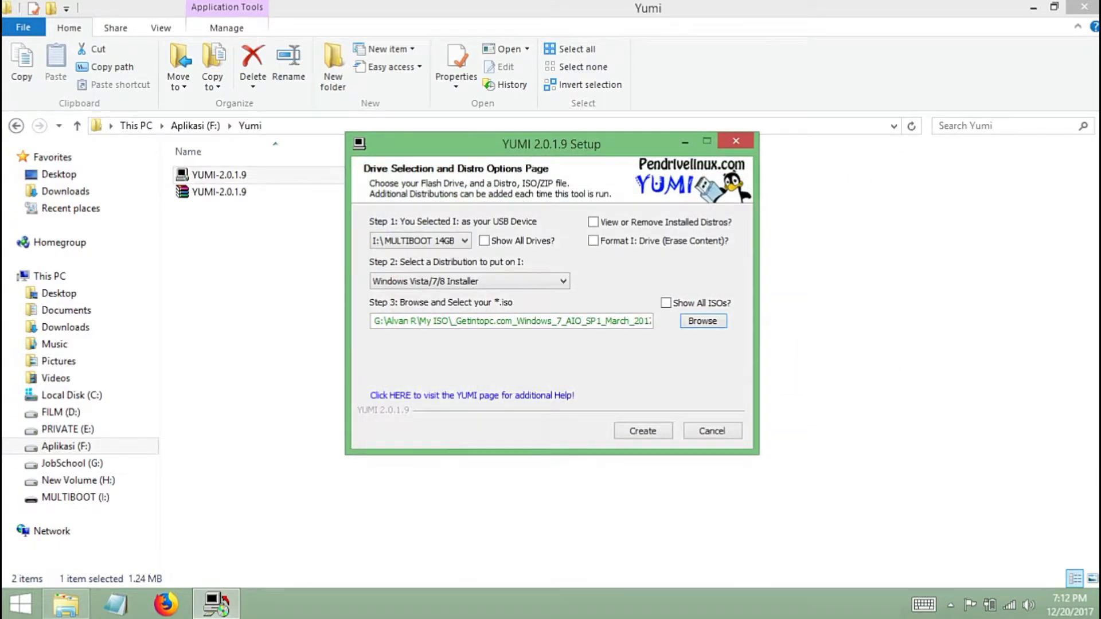
Step: Create the Windows 7 installer on drive I: and choose to add more ISOs when it finishes
key(Return)
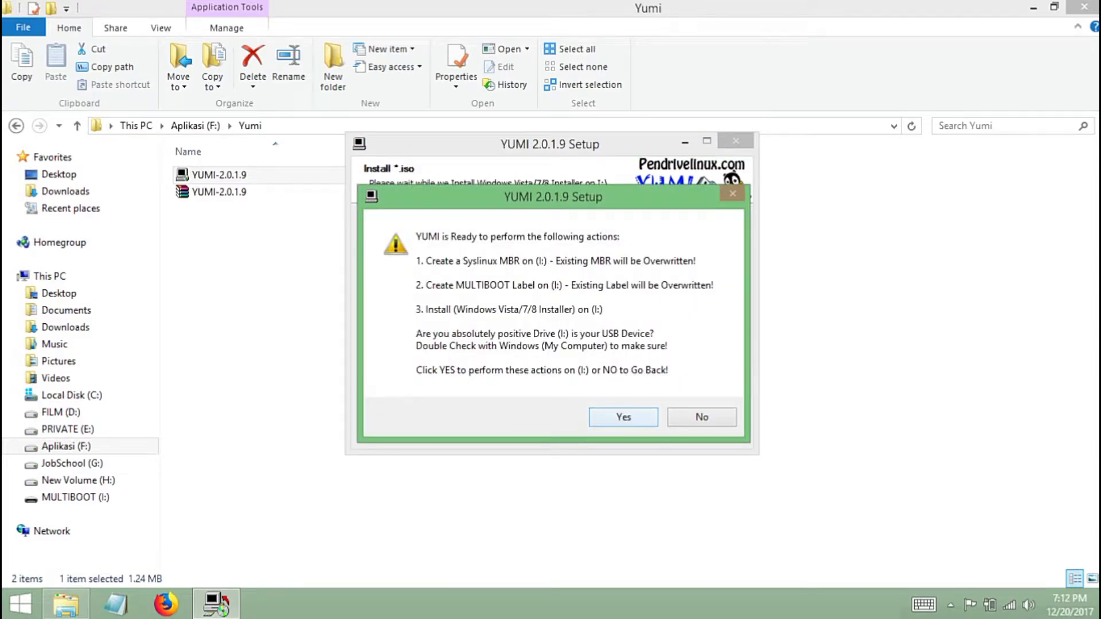
key(Return)
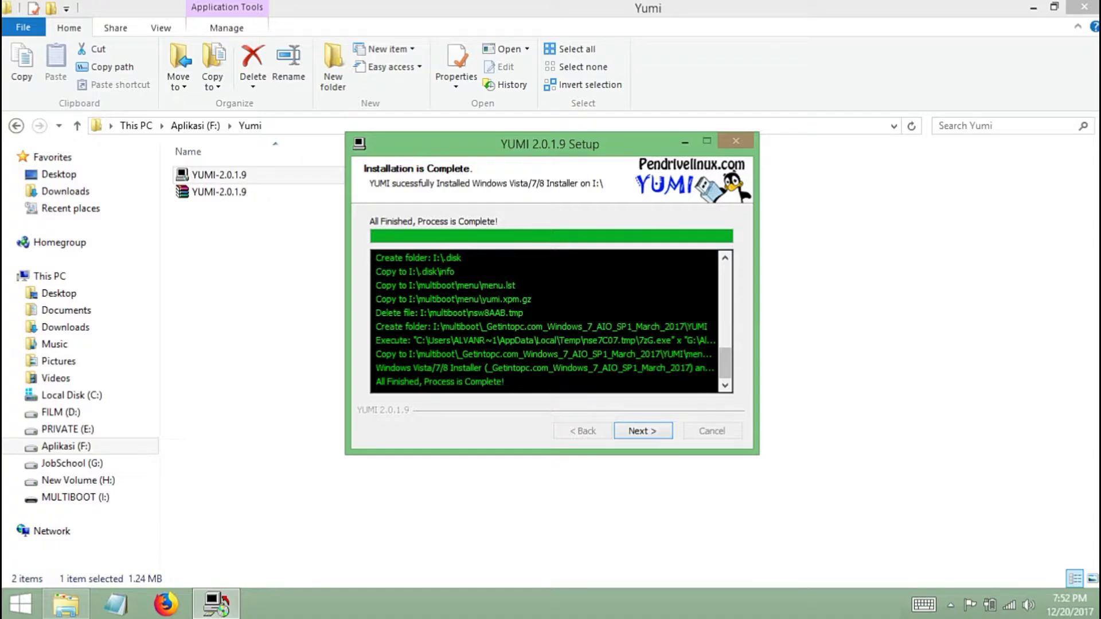
key(Return)
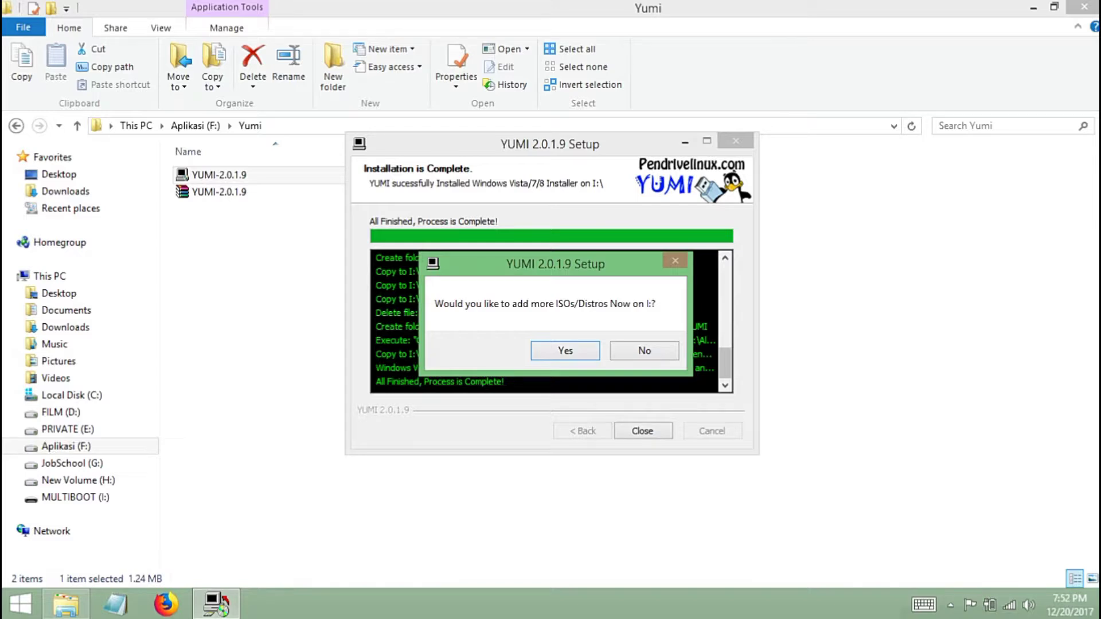
key(Return)
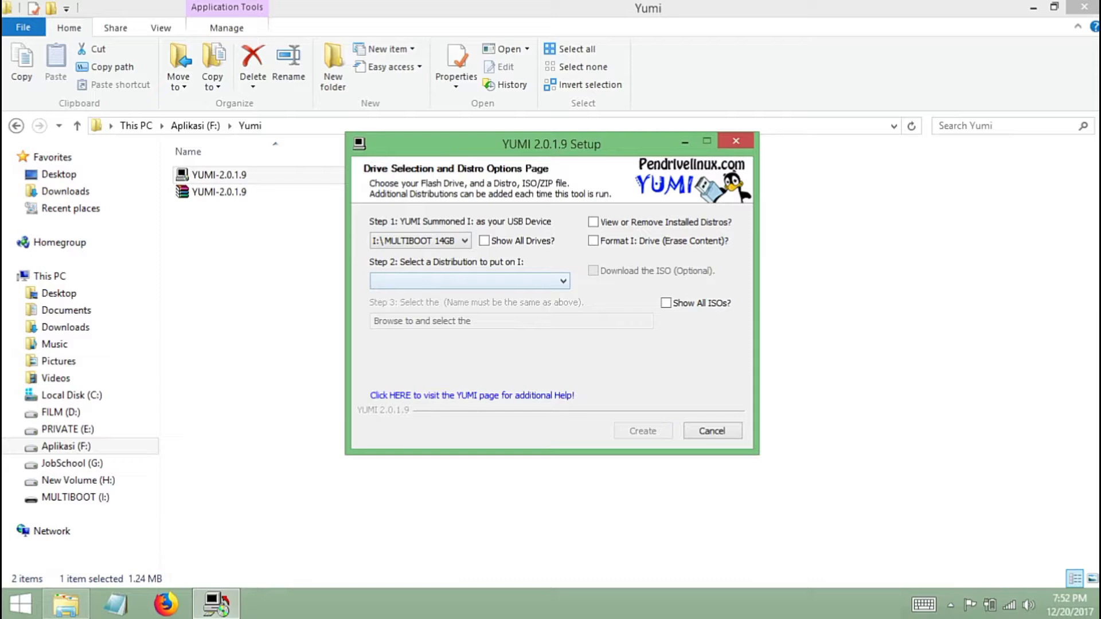
Step: Check the files on the MULTIBOOT (I:) drive and its used and free space
right_click(103, 498)
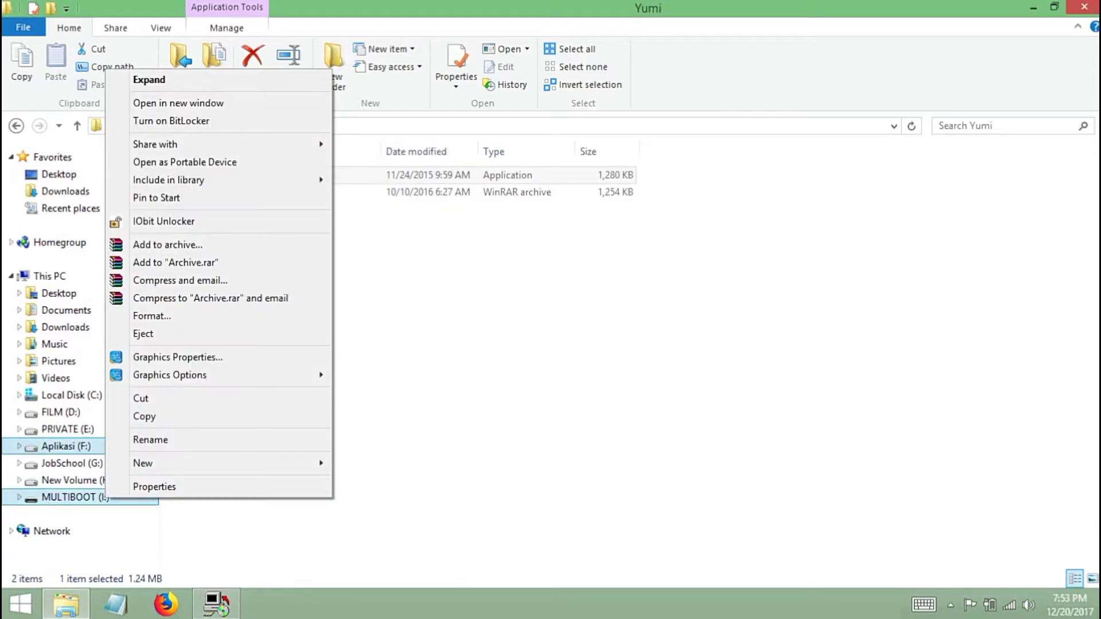
click(154, 487)
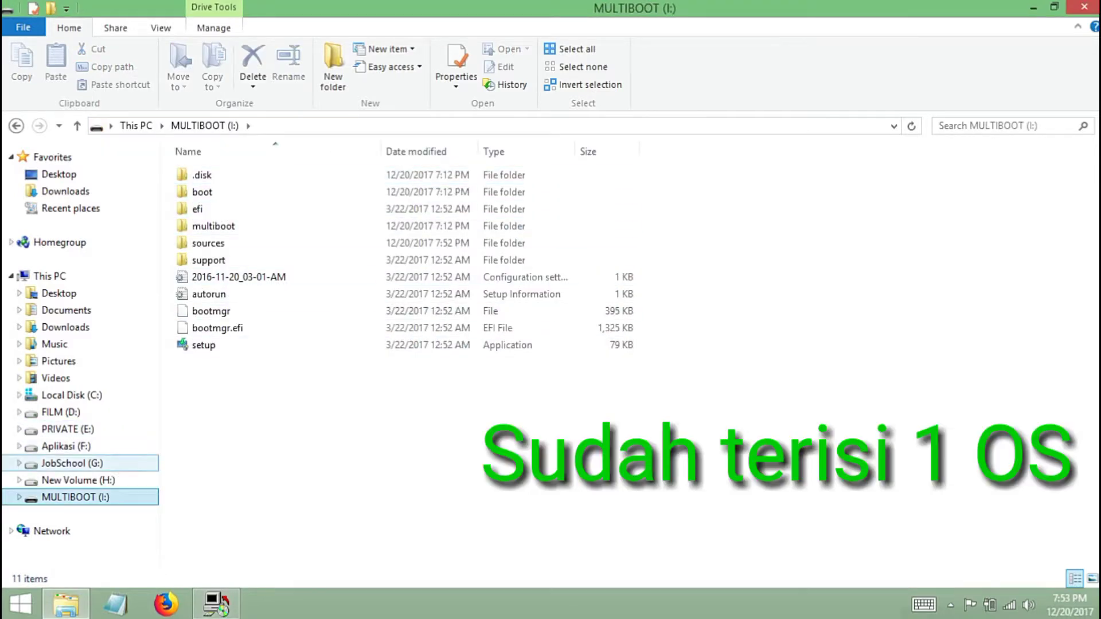
right_click(92, 504)
click(127, 490)
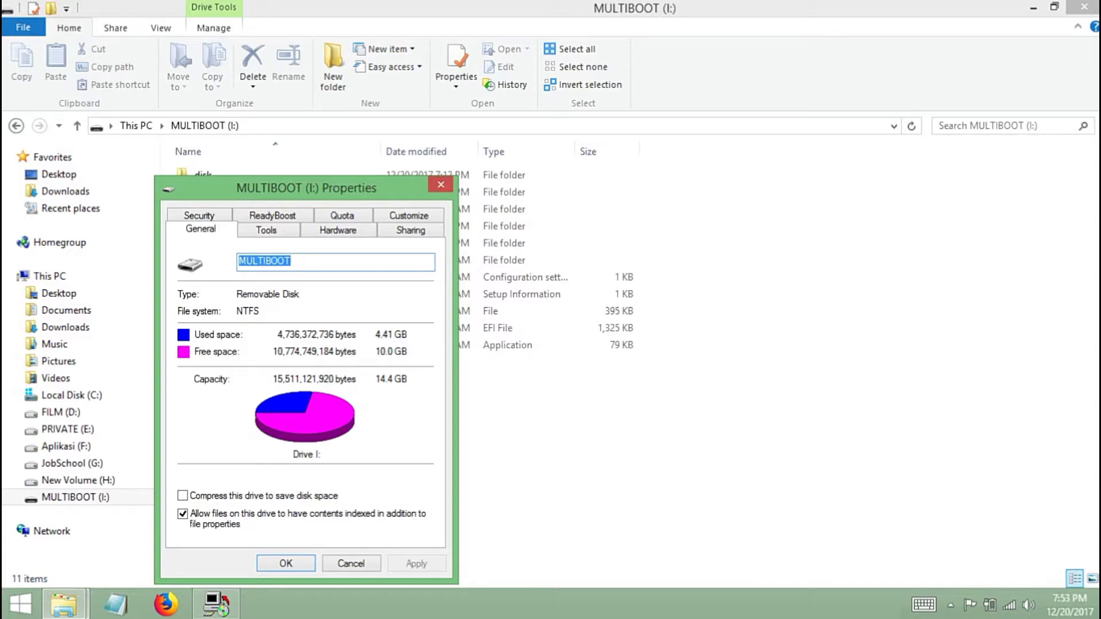
click(441, 185)
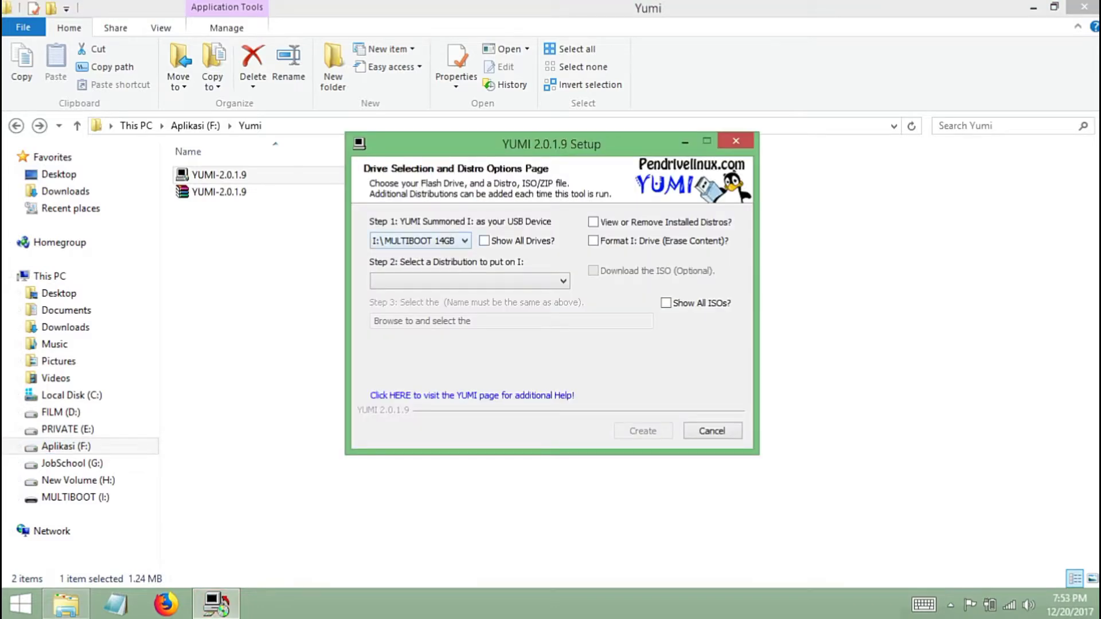
Step: Choose Ubuntu as the next distribution for drive I: and load the ubuntu-14.04.4-desktop-i386 ISO from the My ISO folder
click(467, 281)
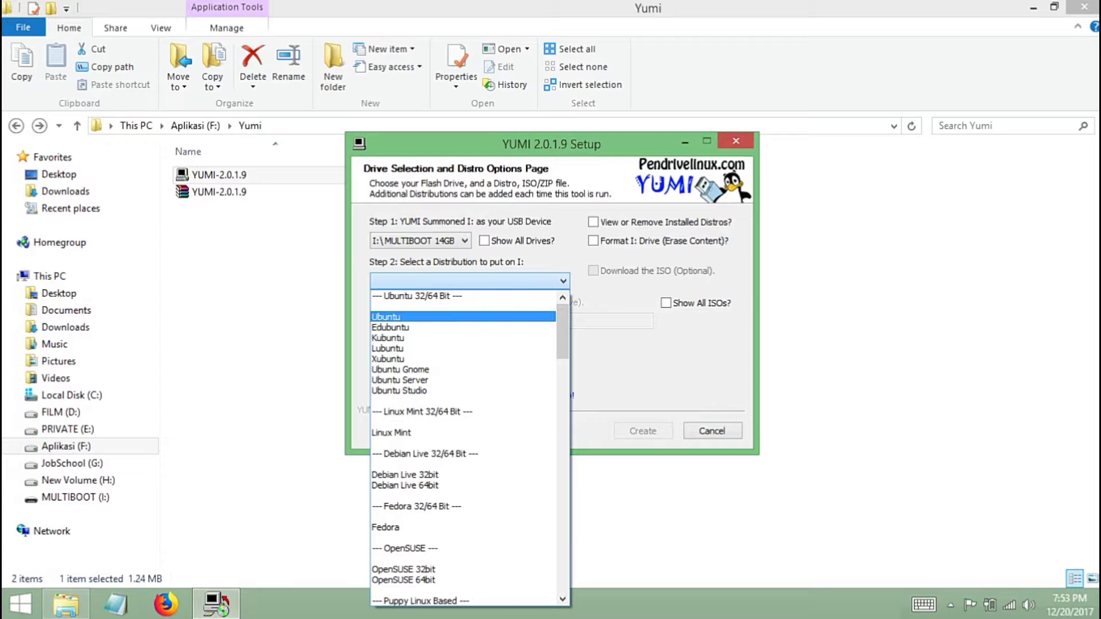
click(447, 317)
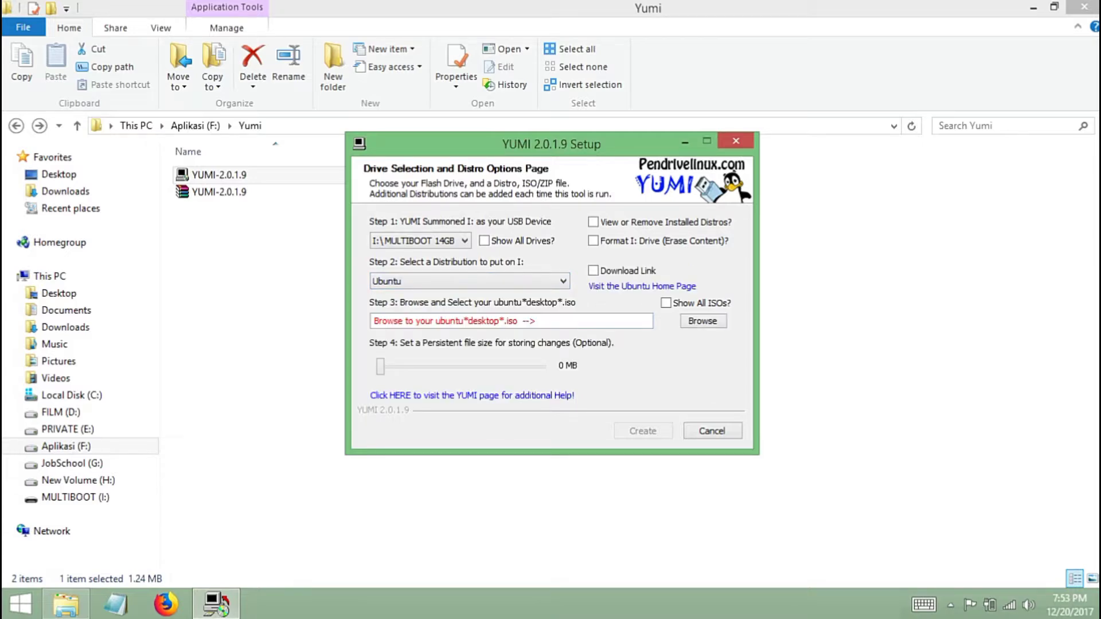
click(703, 321)
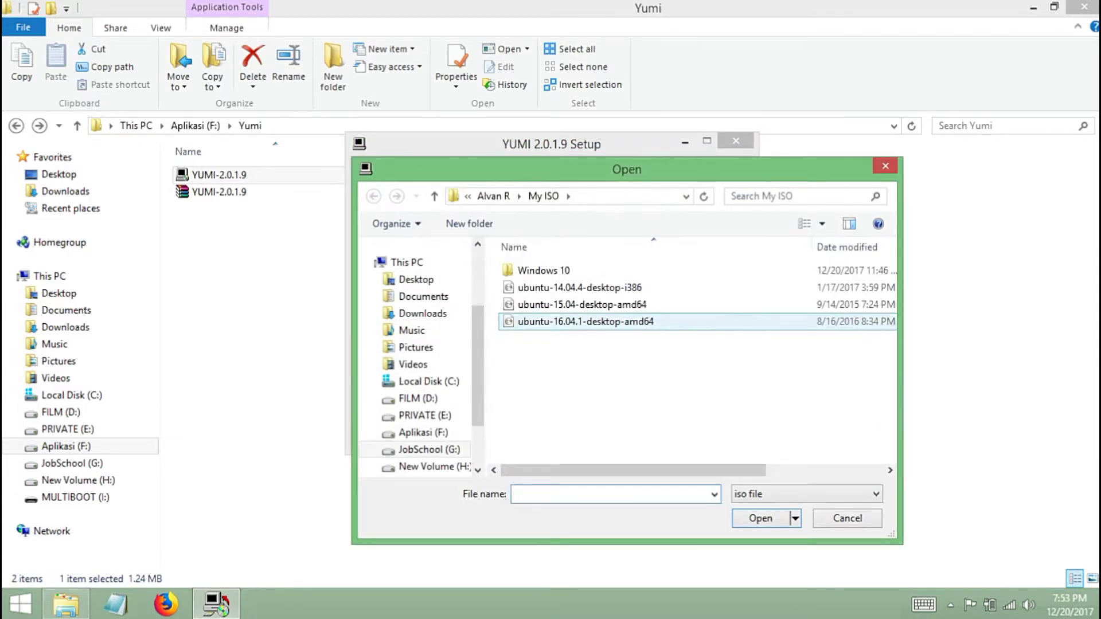
click(621, 322)
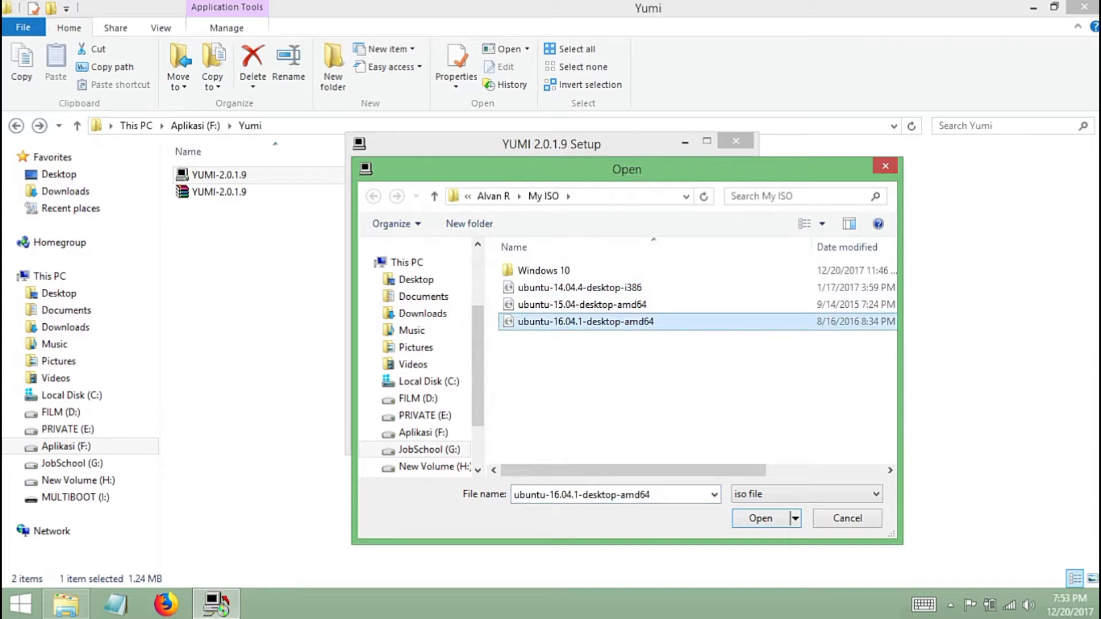
click(609, 288)
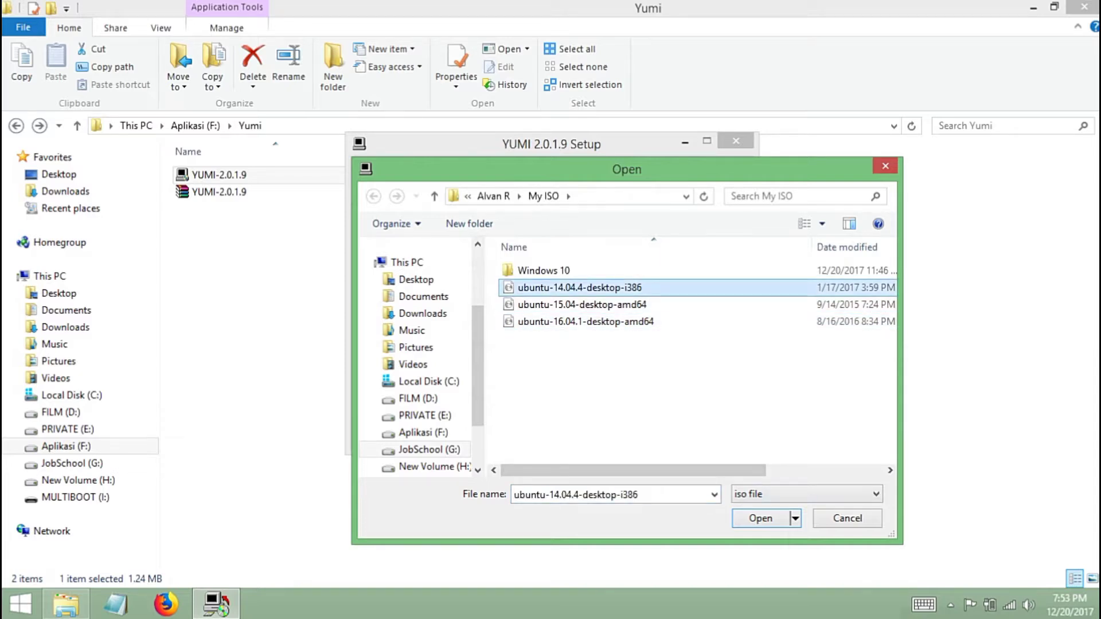
mouse_move(901, 338)
mouse_down()
mouse_move(1087, 339)
mouse_move(905, 339)
mouse_up()
click(763, 519)
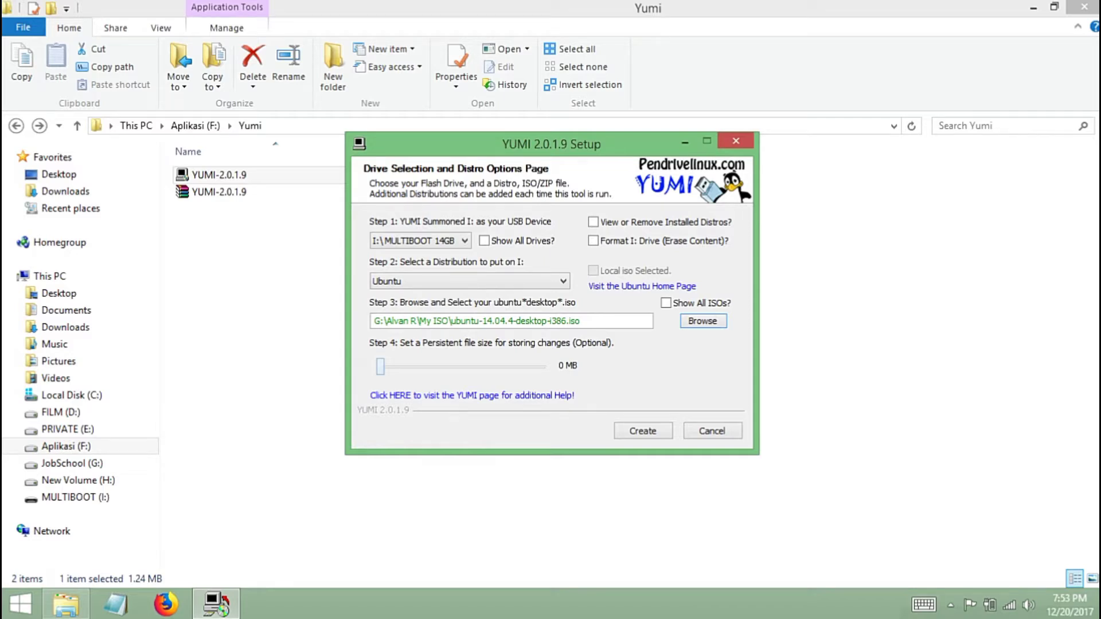
Step: Set the persistent file size to 4089 MB and create the Ubuntu installation on drive I:
drag(380, 367, 540, 367)
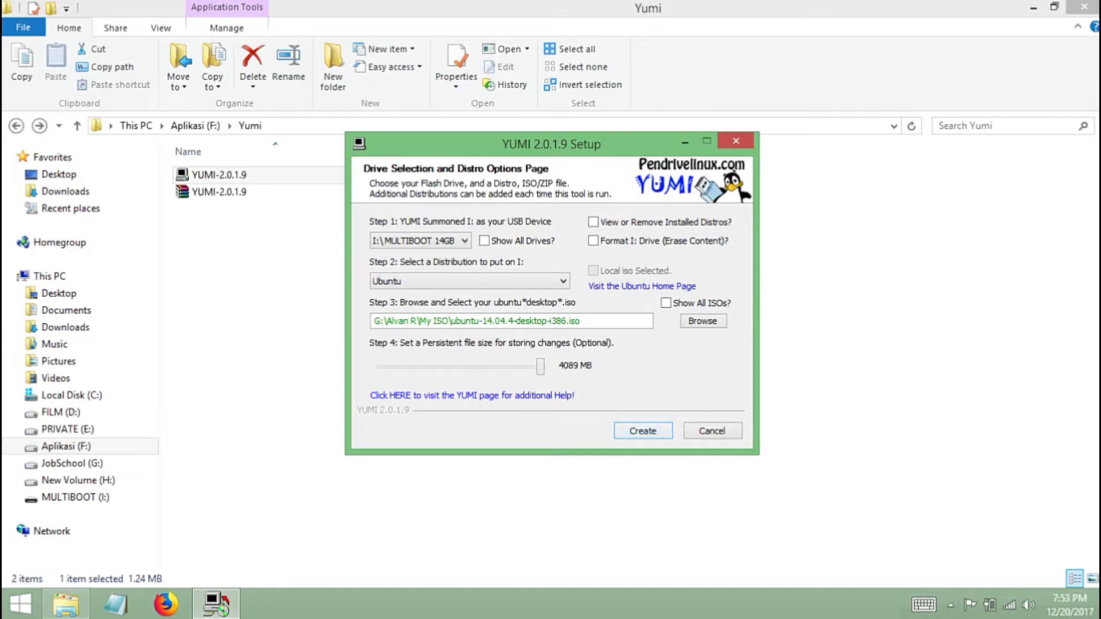
click(643, 431)
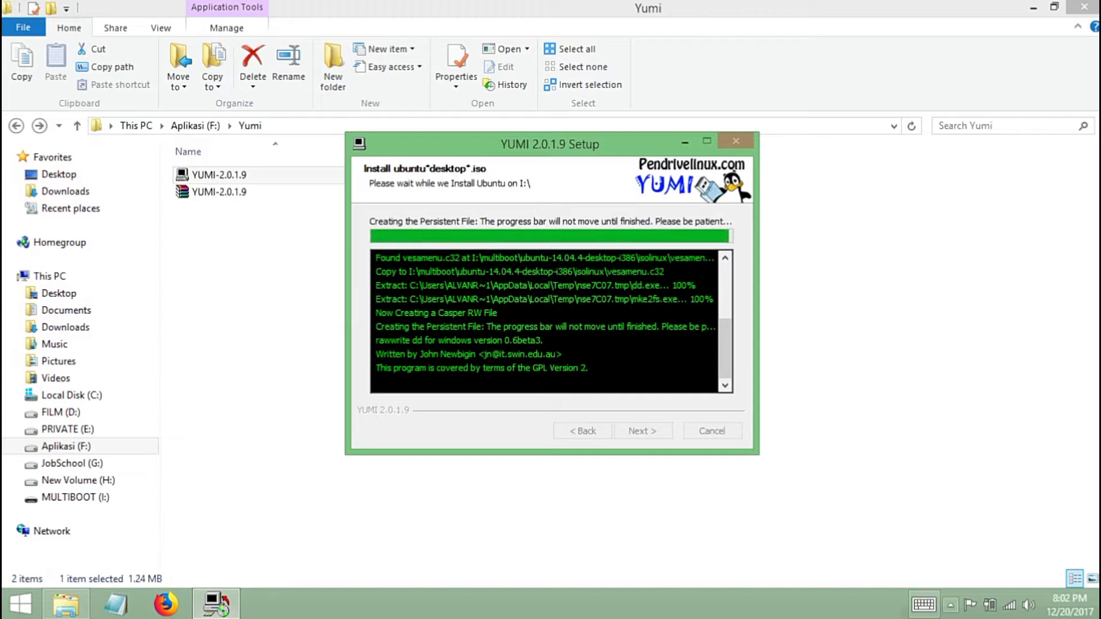
click(950, 605)
click(951, 605)
click(855, 211)
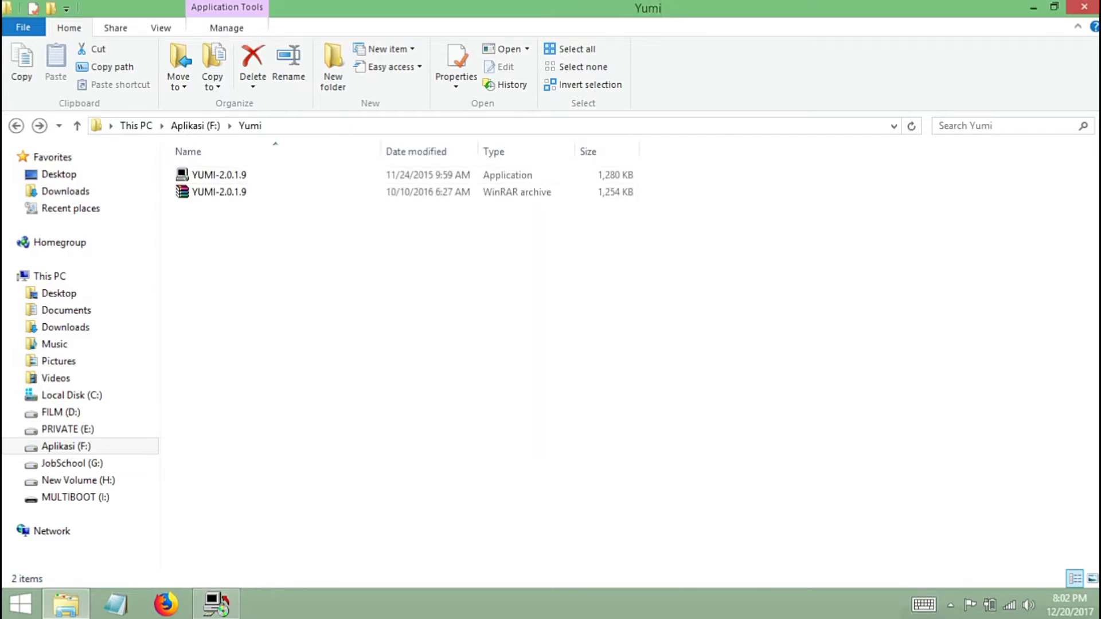
right_click(855, 211)
click(898, 274)
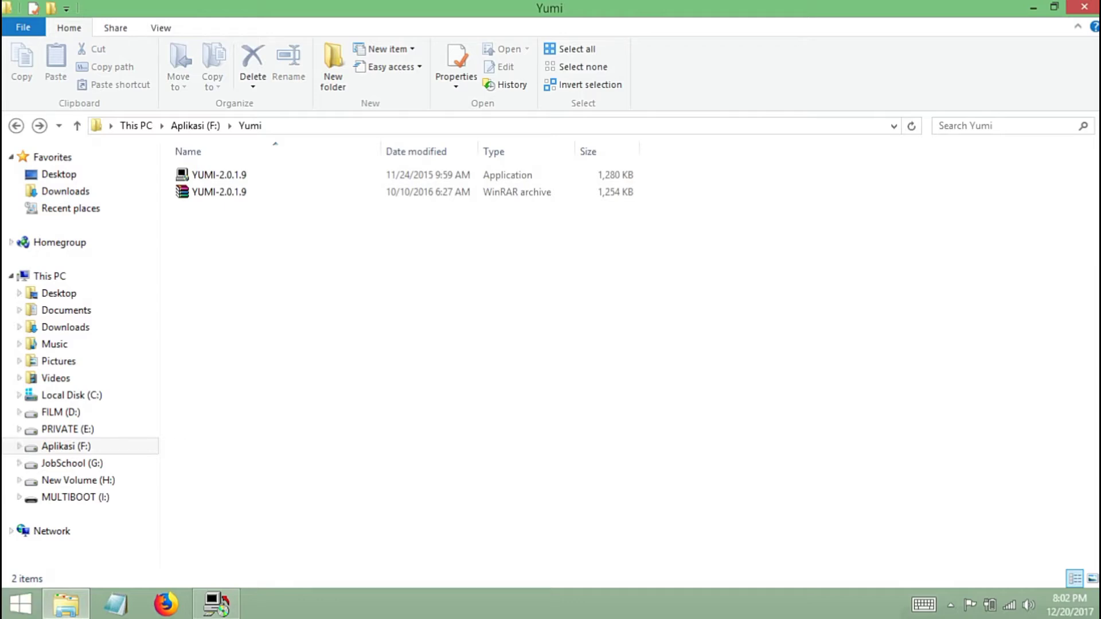
click(217, 604)
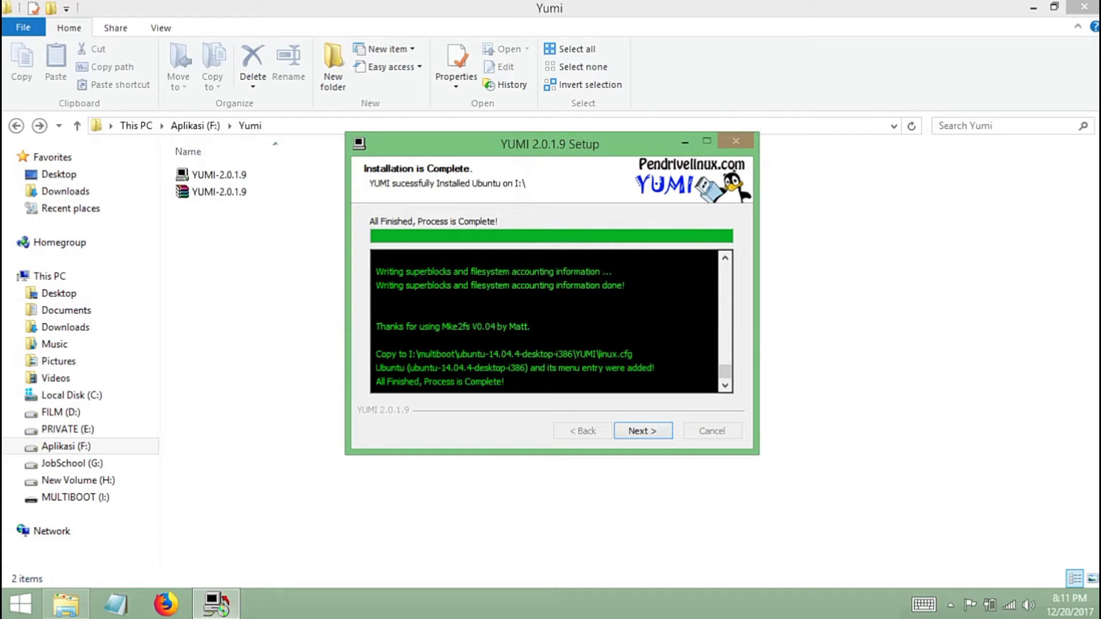
Step: Complete the Ubuntu installation, decline adding more ISOs to drive I:, and close the YUMI setup
key(Return)
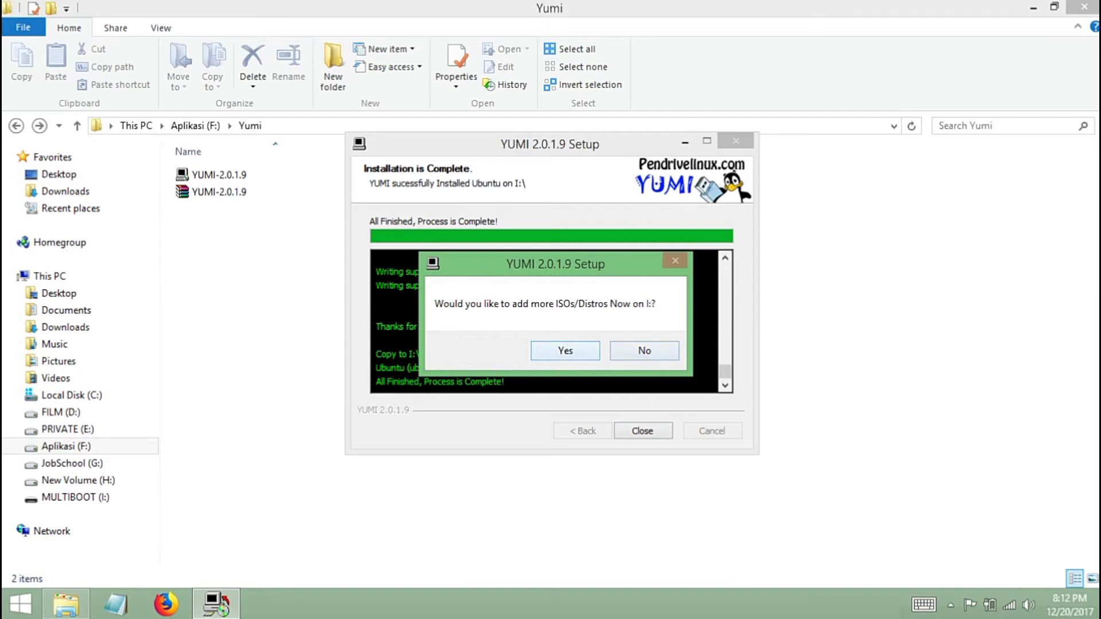
click(645, 351)
click(643, 431)
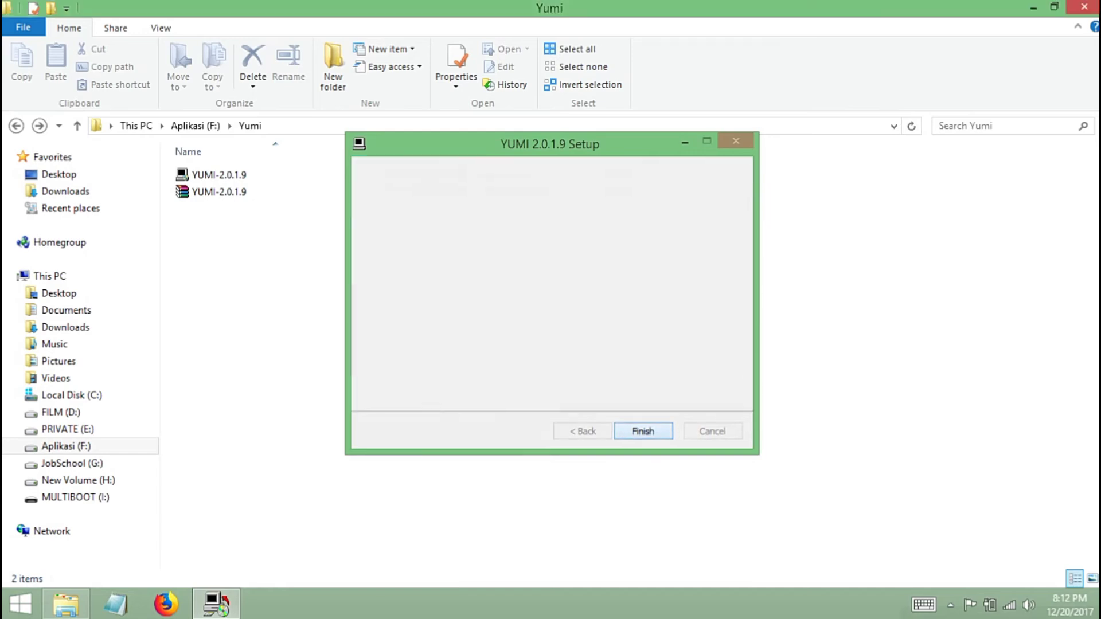
Step: Examine the MULTIBOOT (I:) drive's contents and open its properties to check the used and free space
click(75, 498)
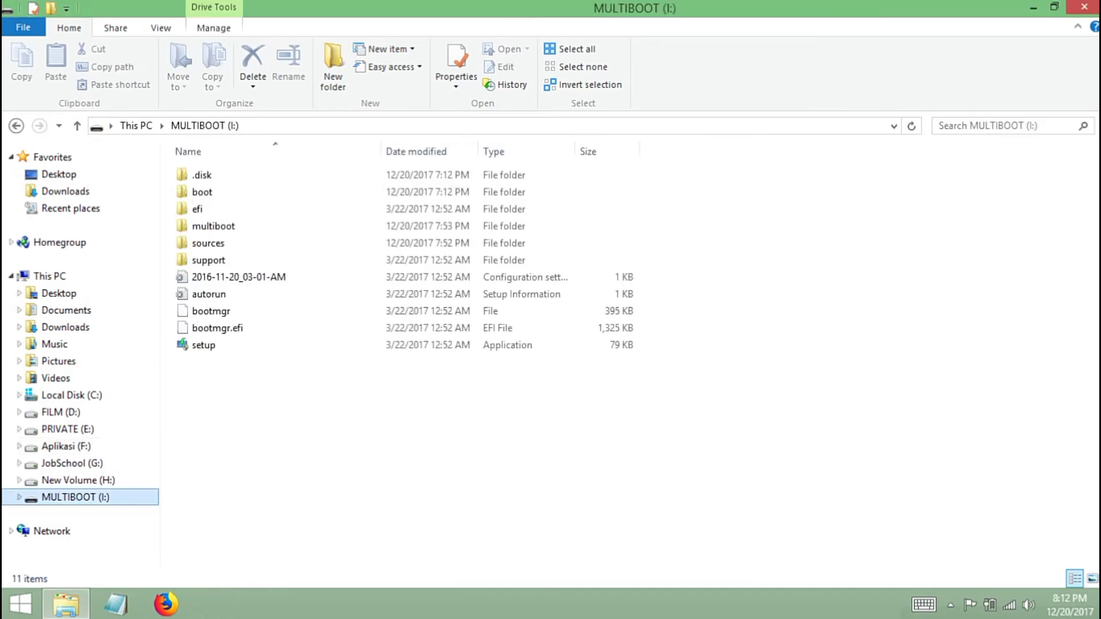
right_click(107, 498)
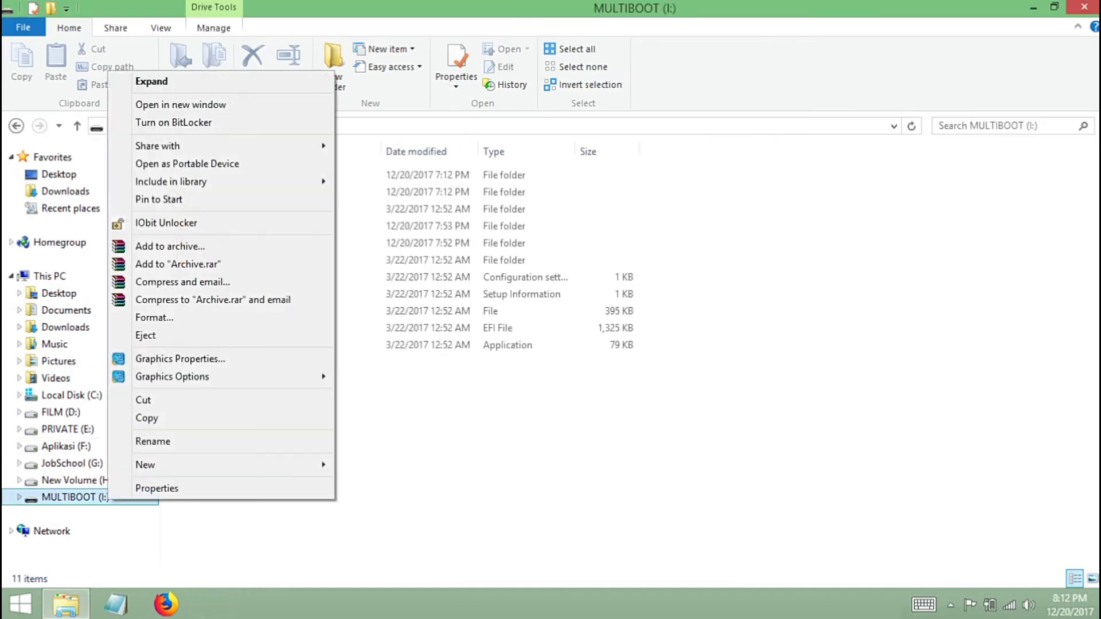
click(155, 486)
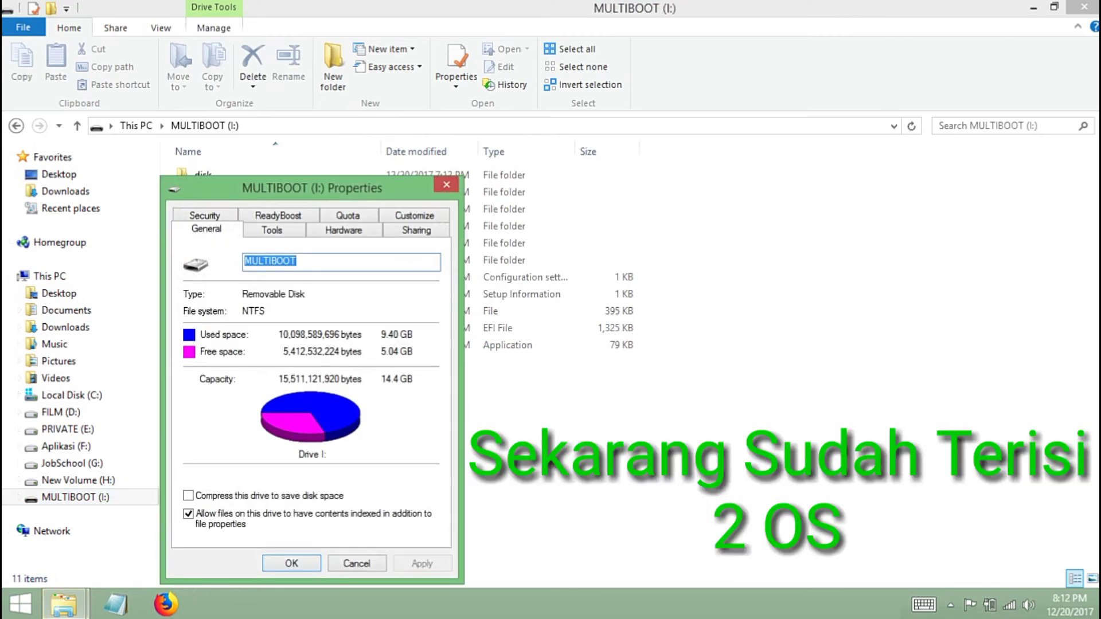